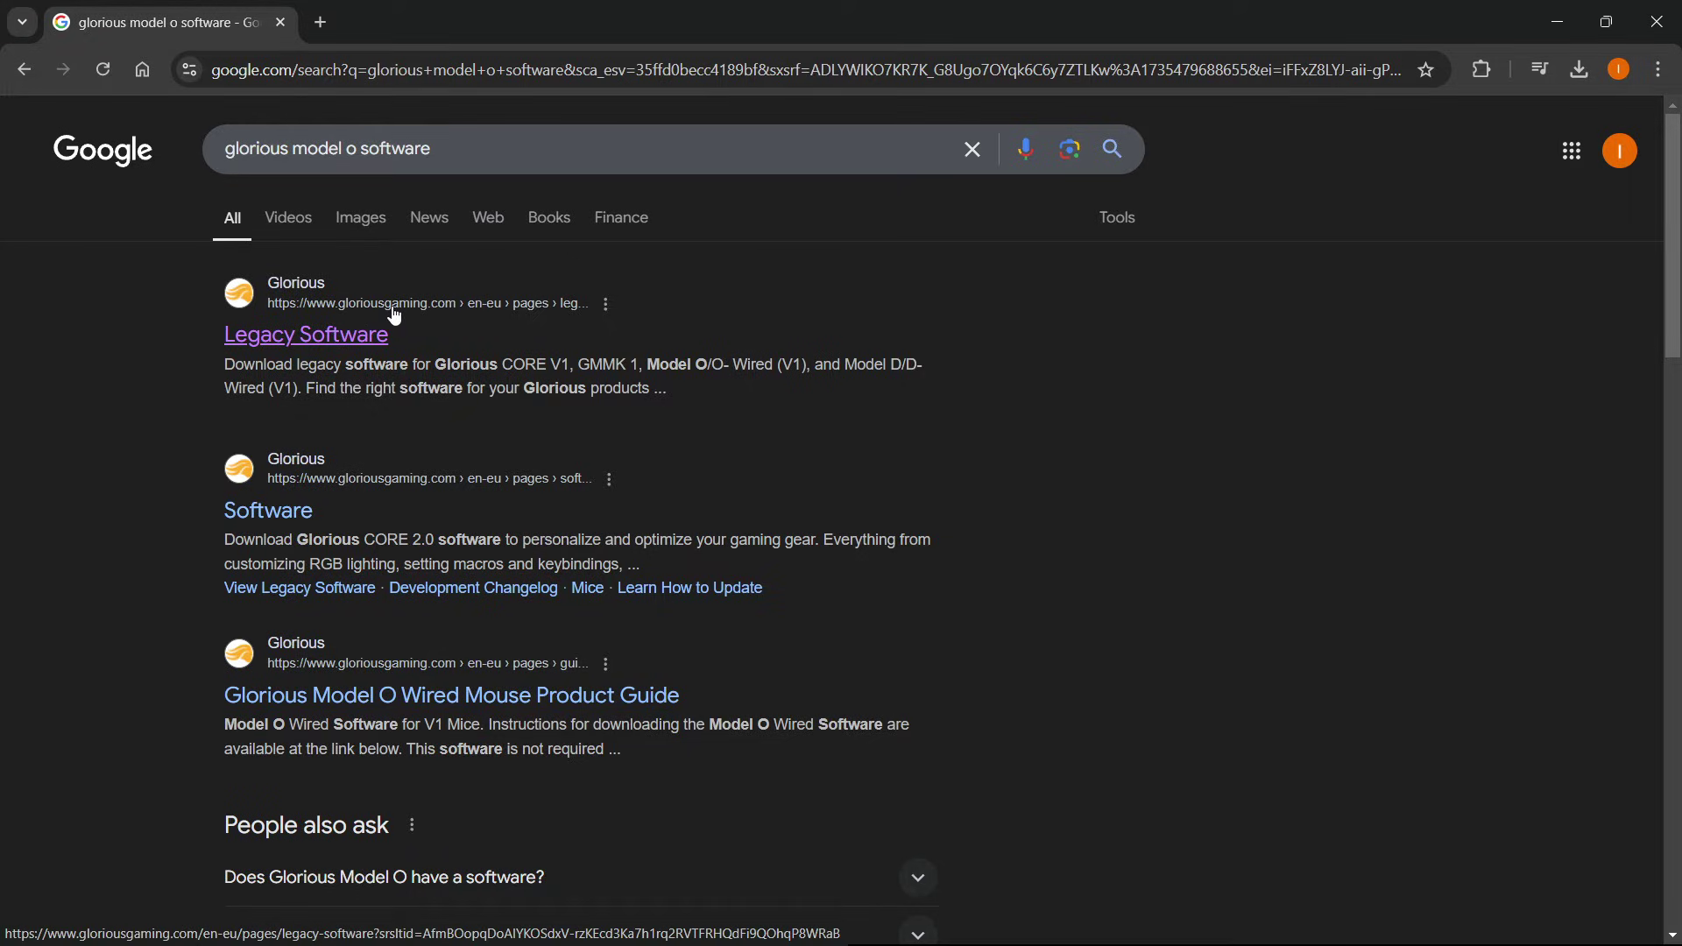
- Open the Glorious Legacy Software page from the search results
left_click(335, 337)
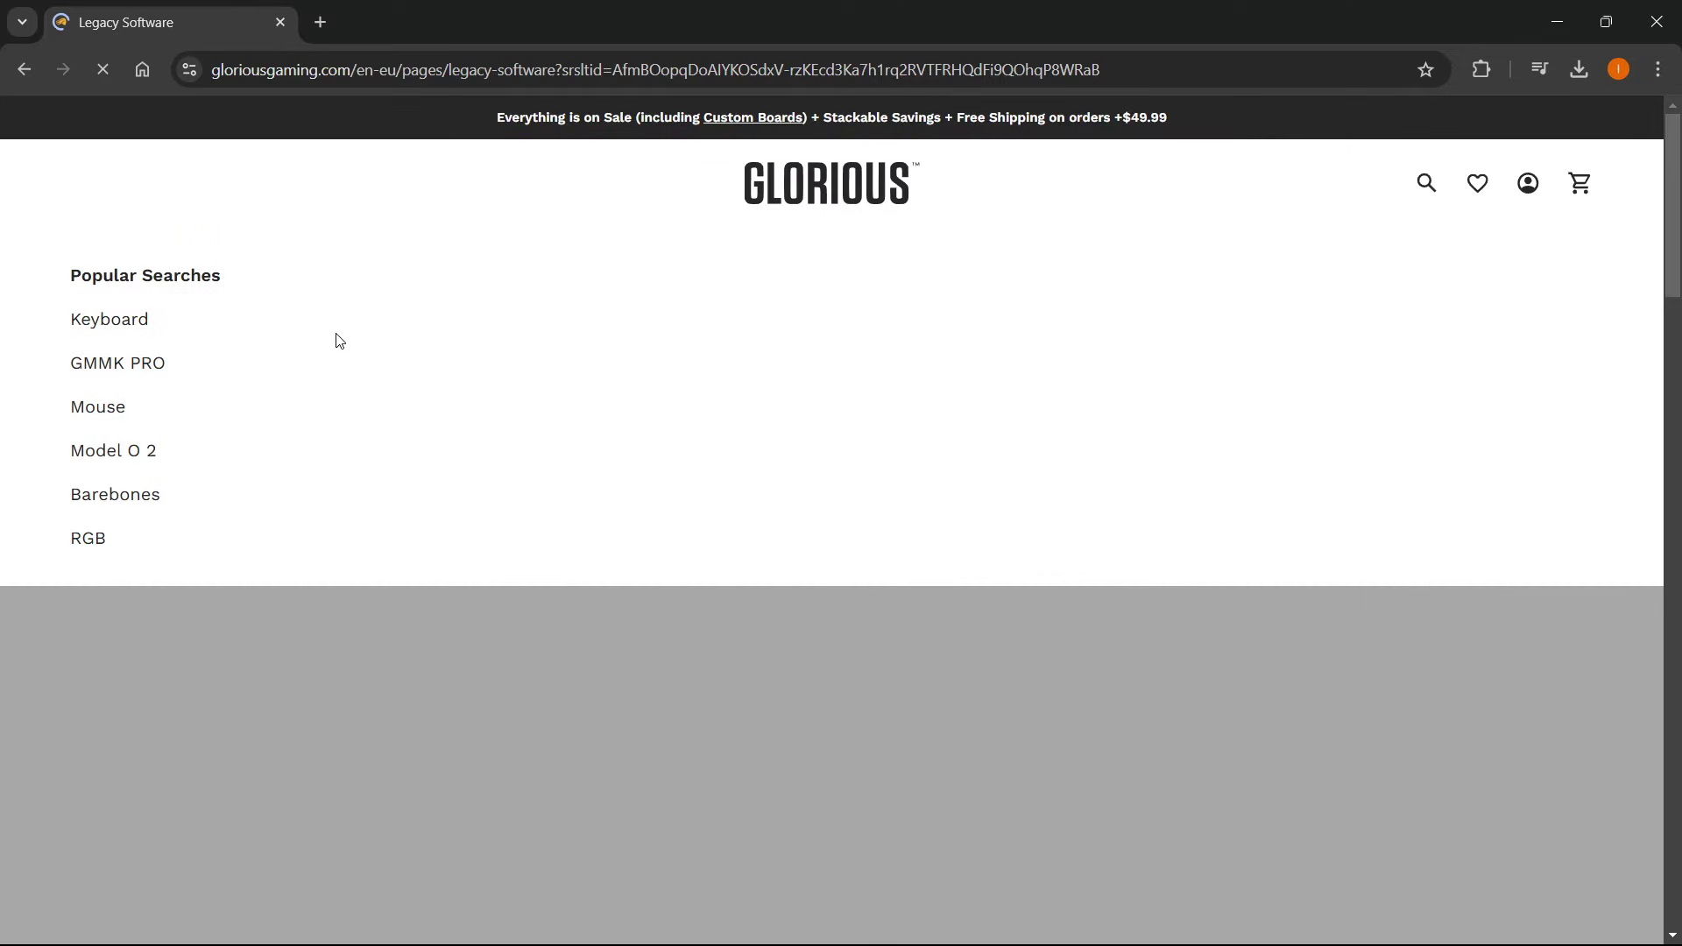
scroll(737, 474, "down", 1)
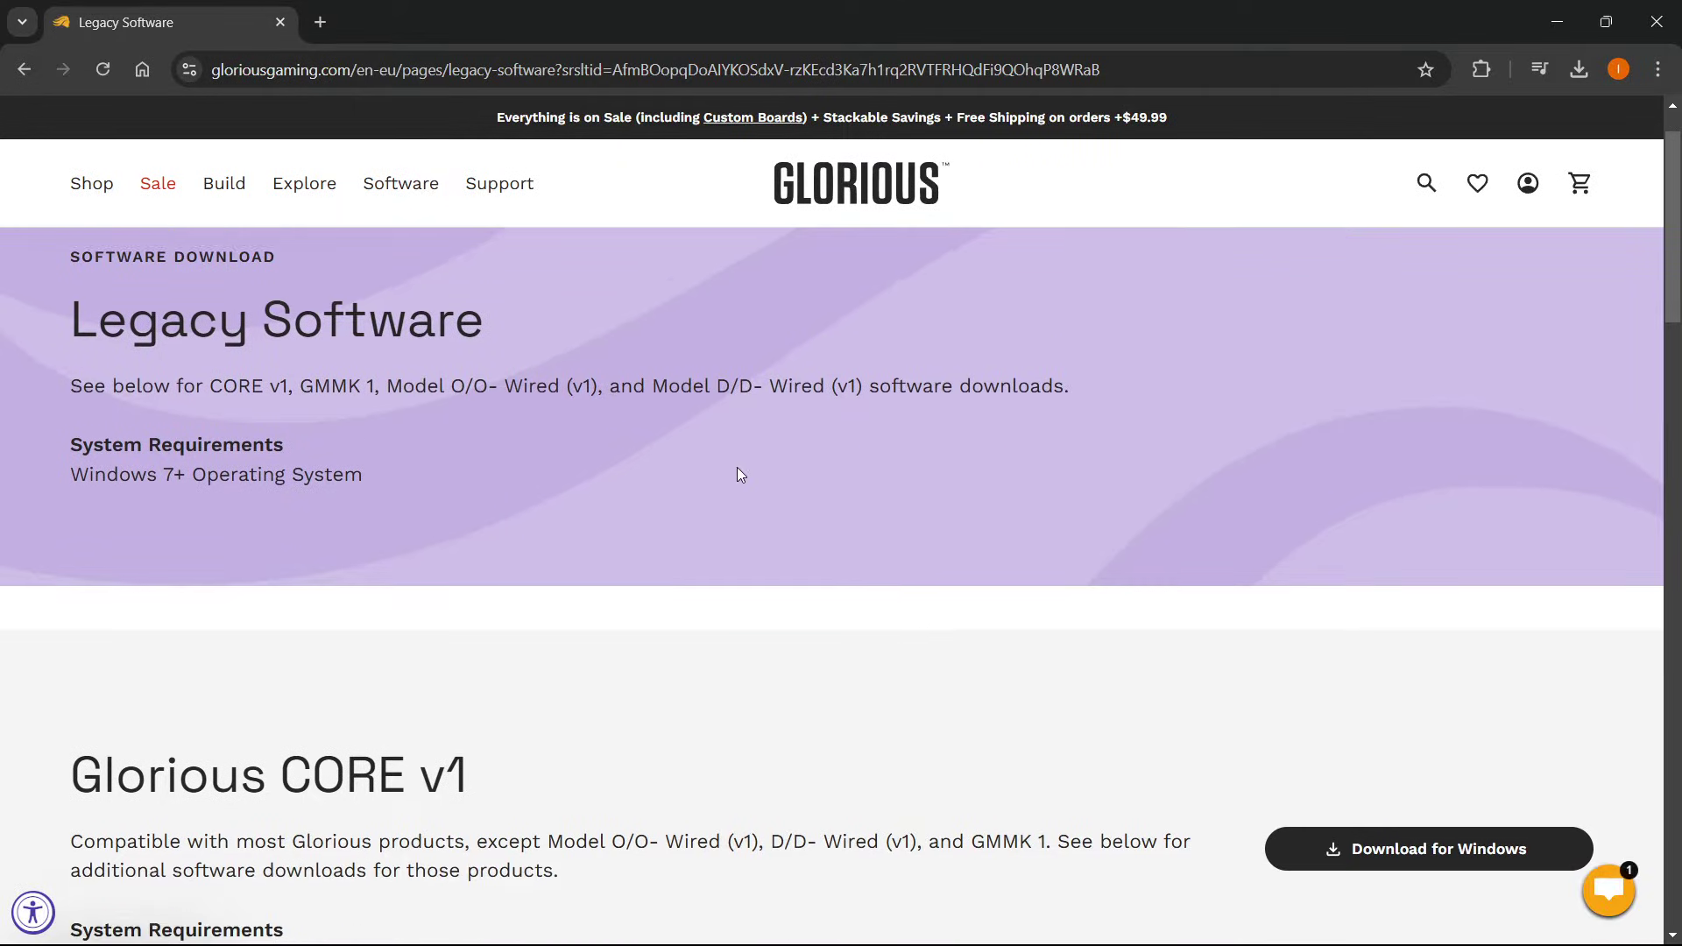
scroll(448, 485, "down", 1)
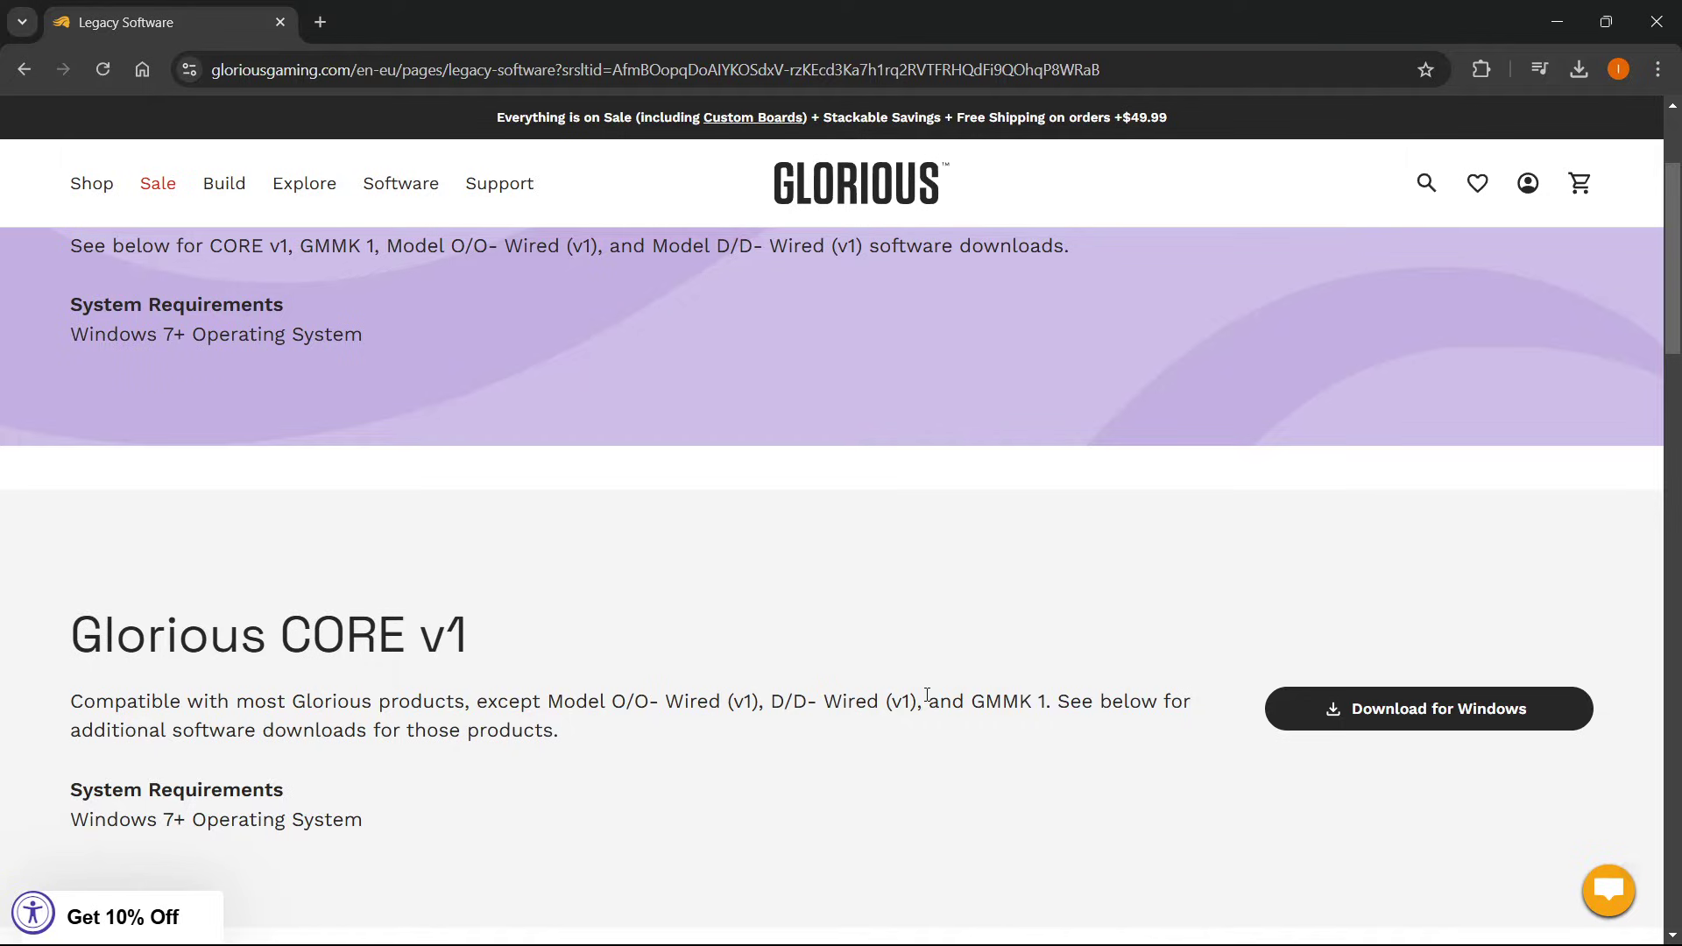
scroll(807, 604, "down", 2)
scroll(717, 485, "down", 2)
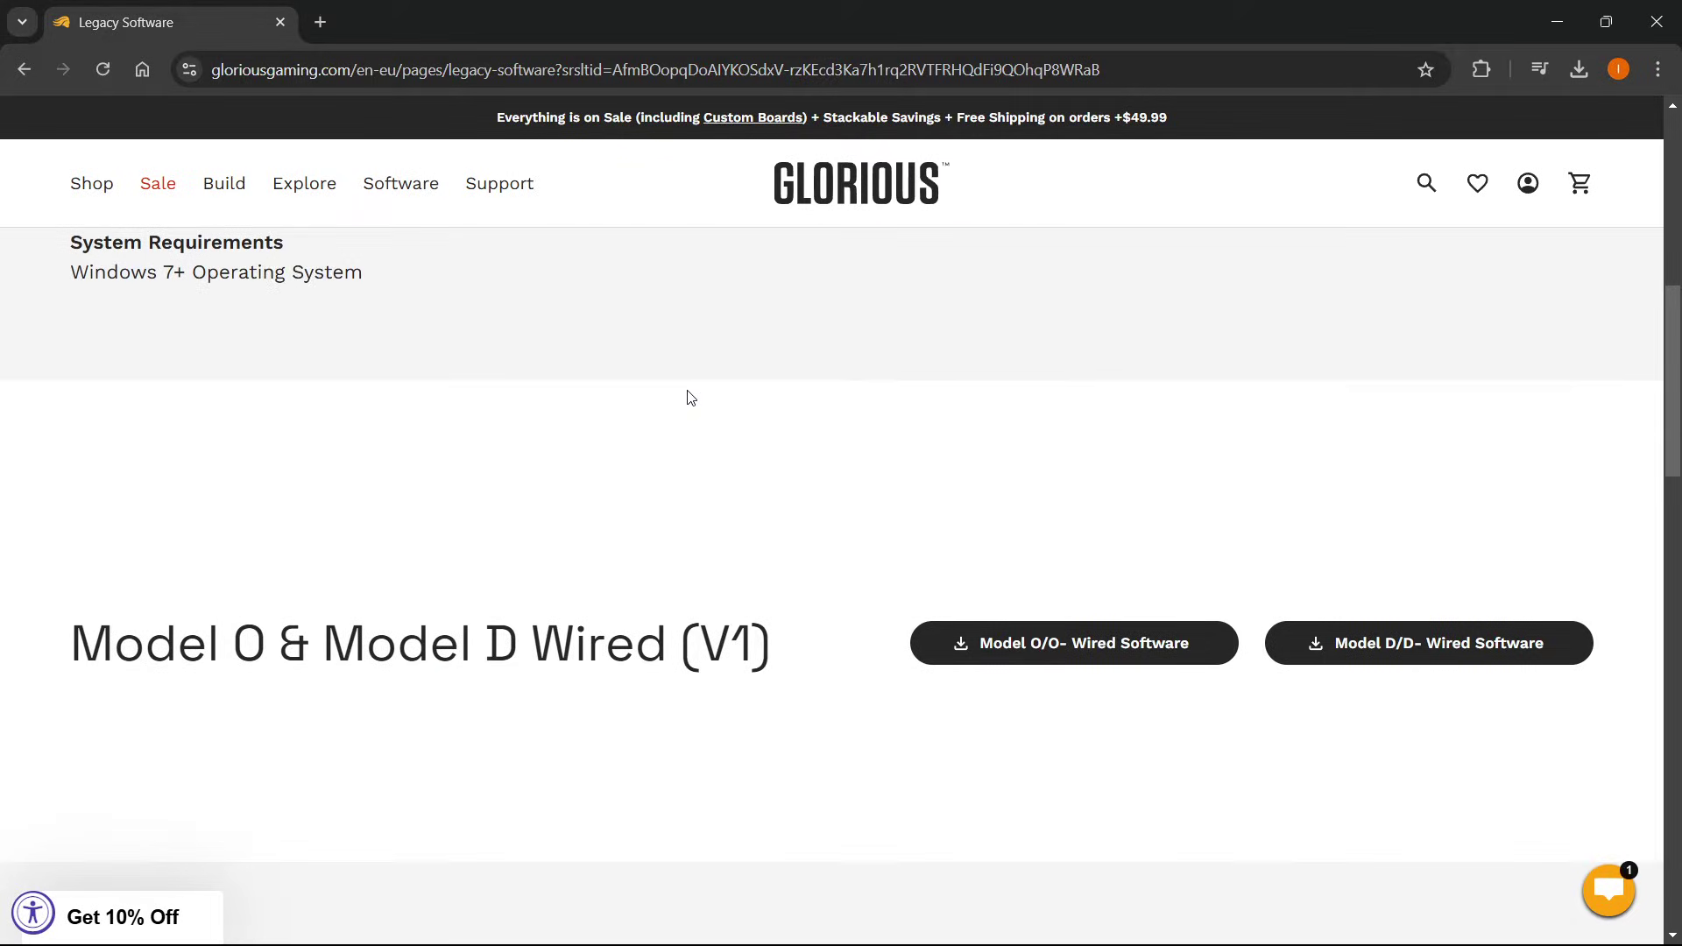
scroll(687, 397, "down", 1)
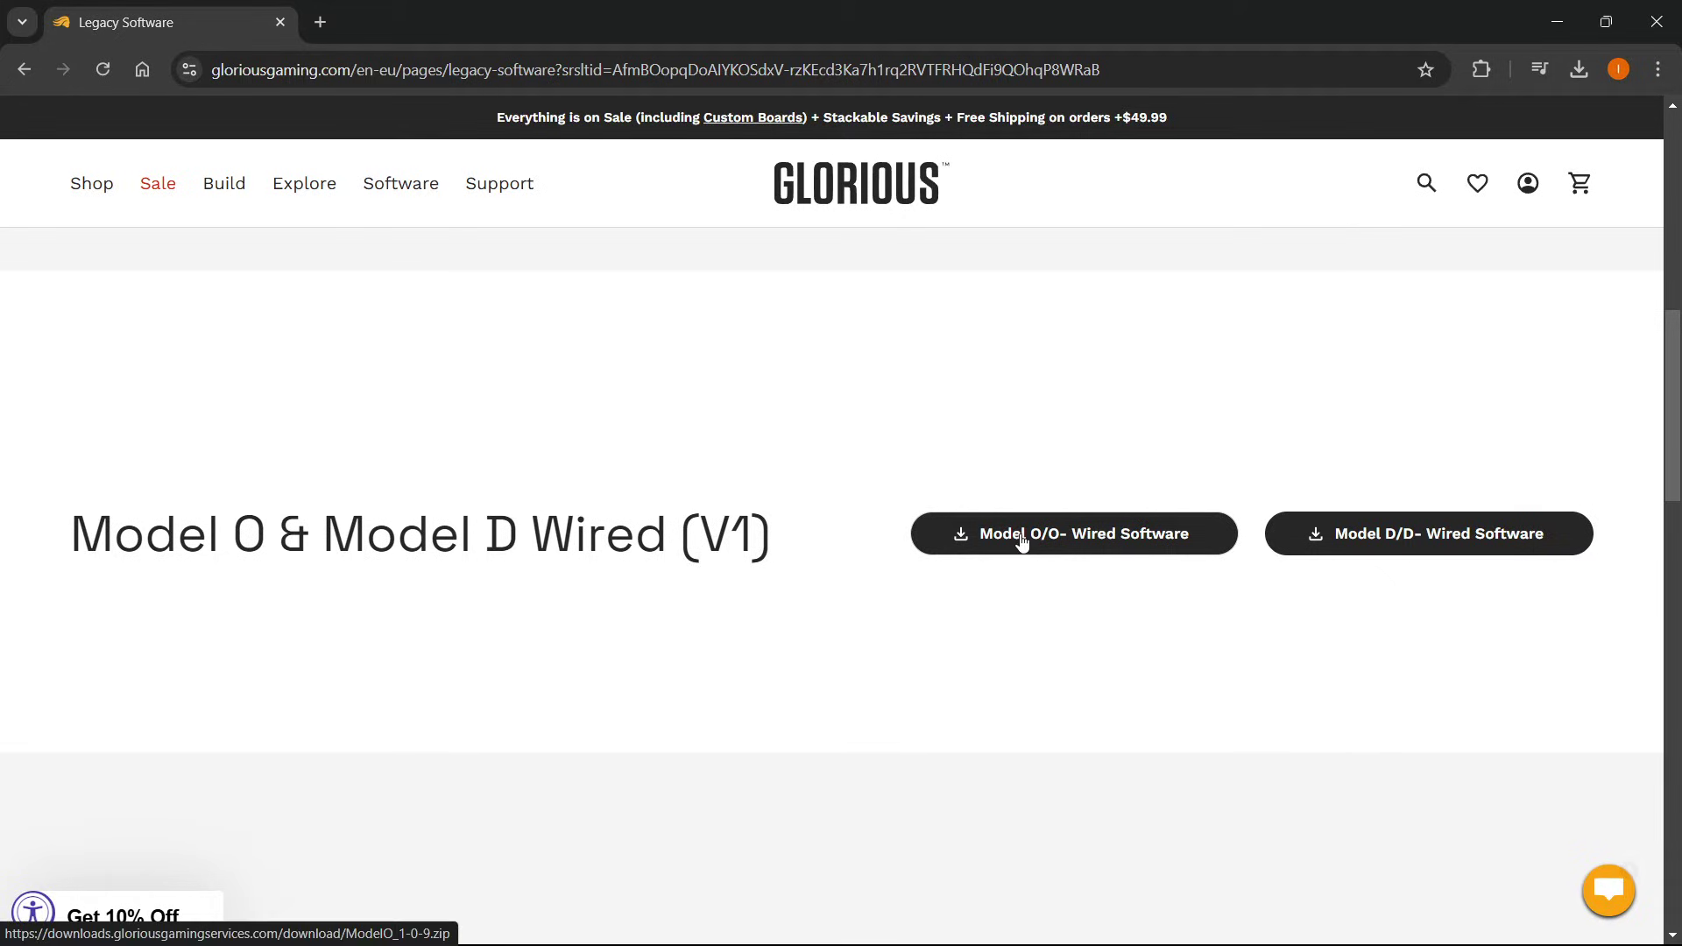
- Download the Model O/O- Wired software zip and move its Downloads folder window left
left_click(1083, 552)
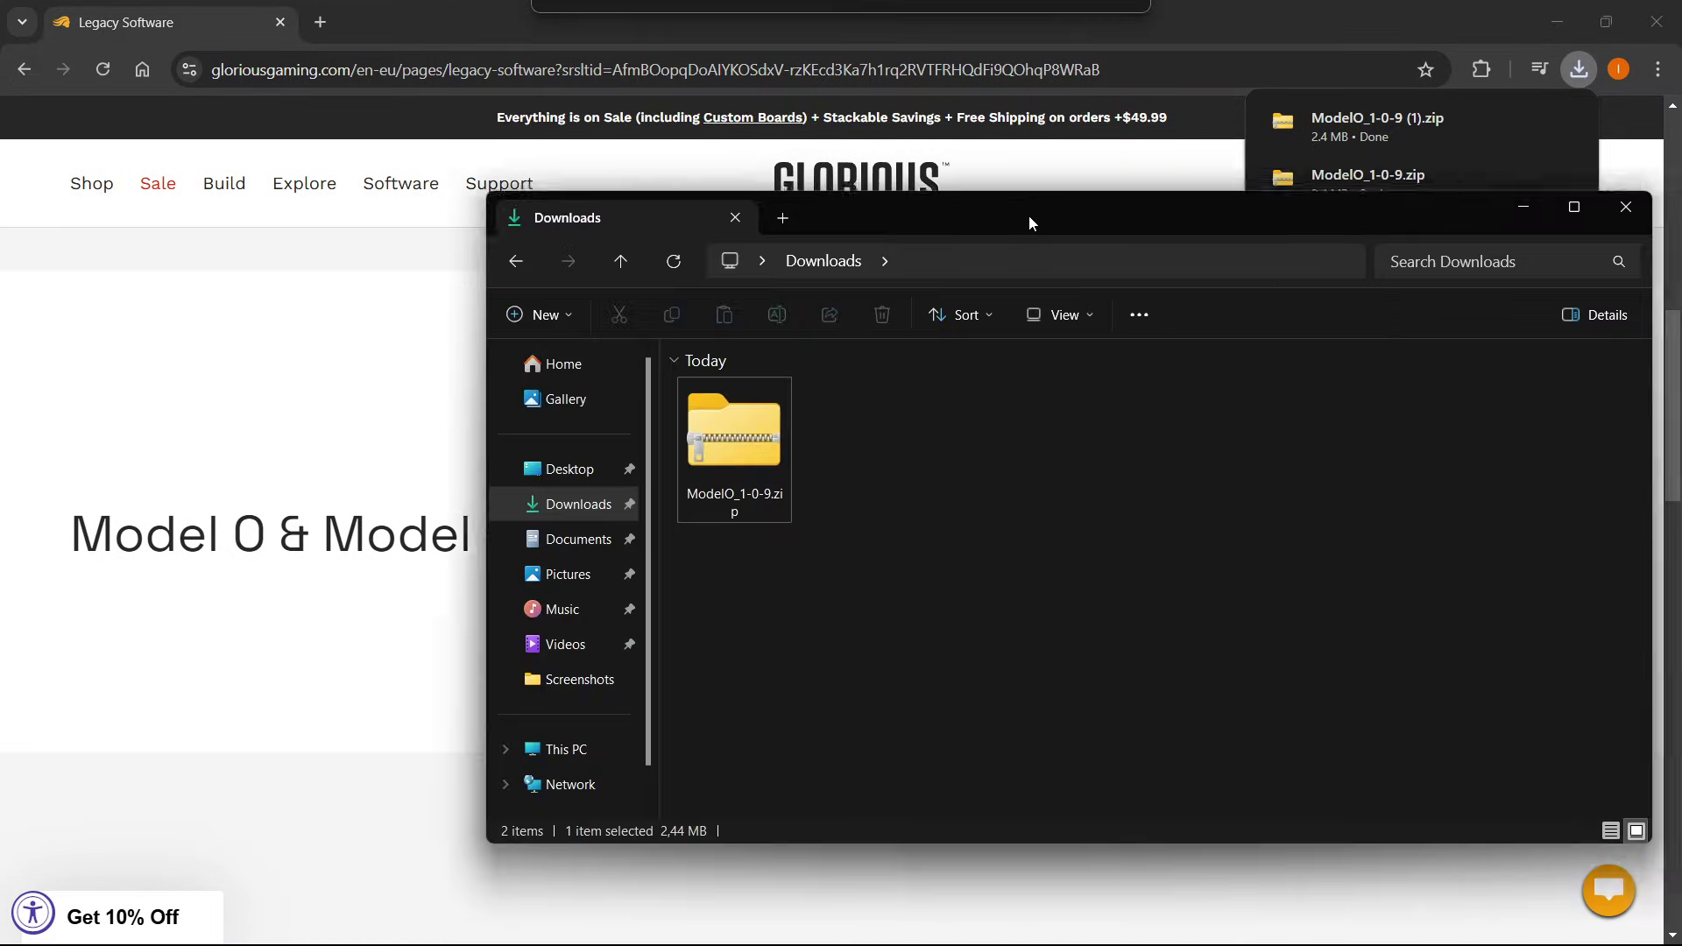
left_click_drag(1030, 215, 821, 202)
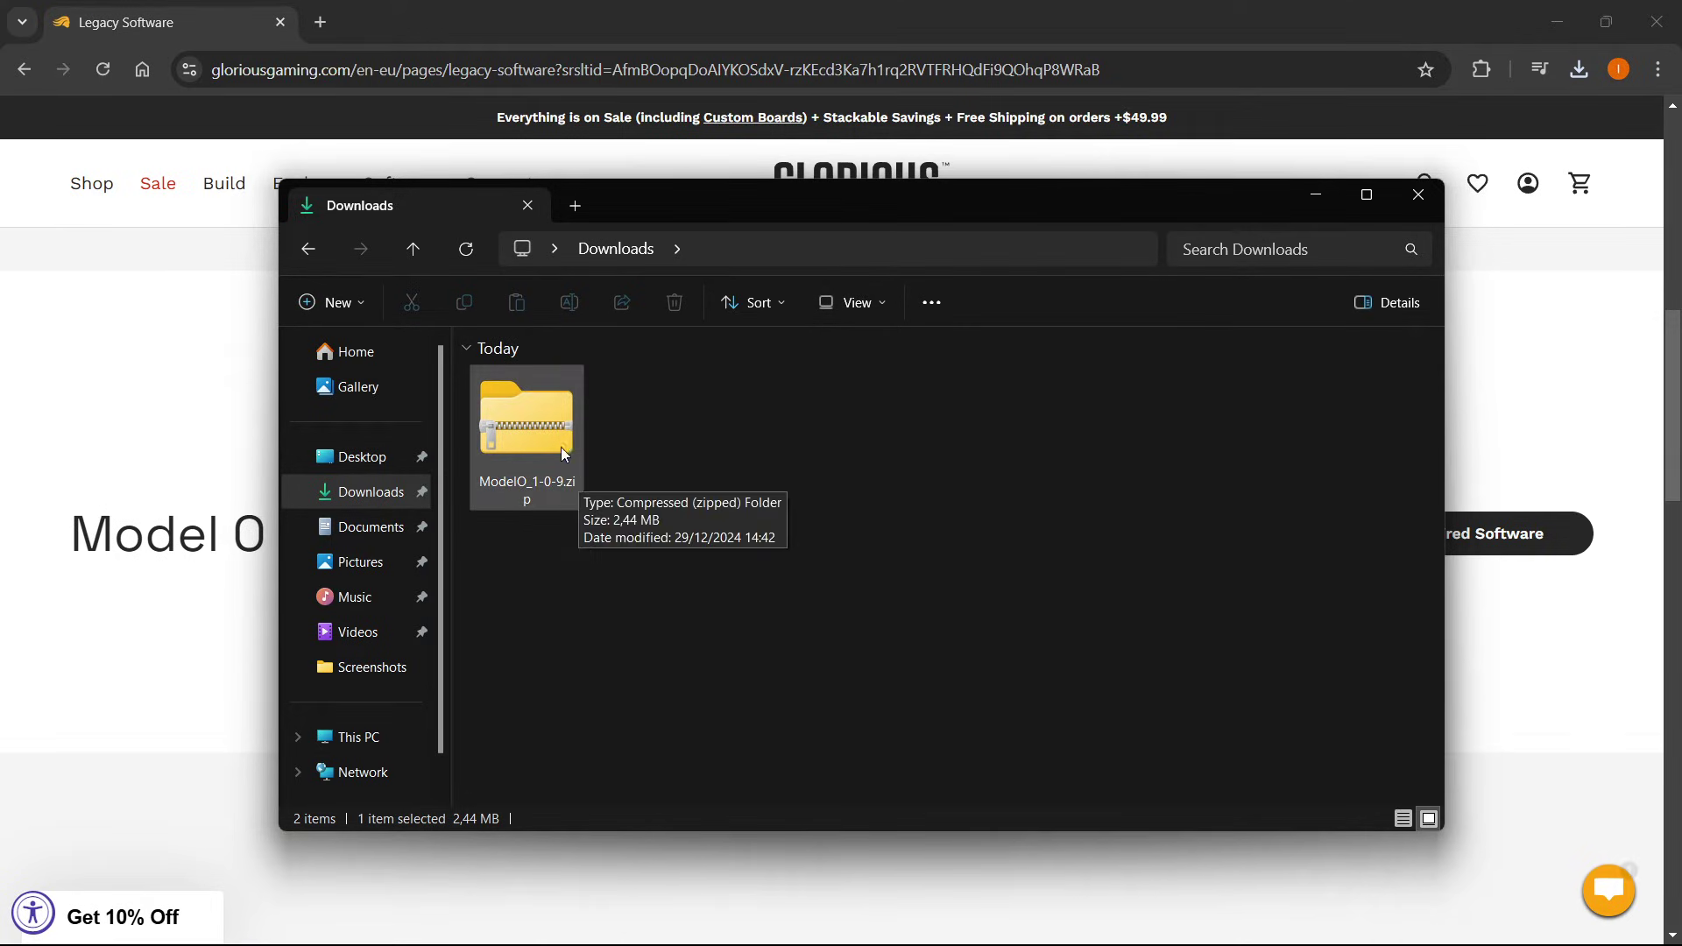
- Extract ModelO_1-0-9.zip into a ModelO_1-0-9 folder and open that folder
left_click(512, 428)
right_click(511, 426)
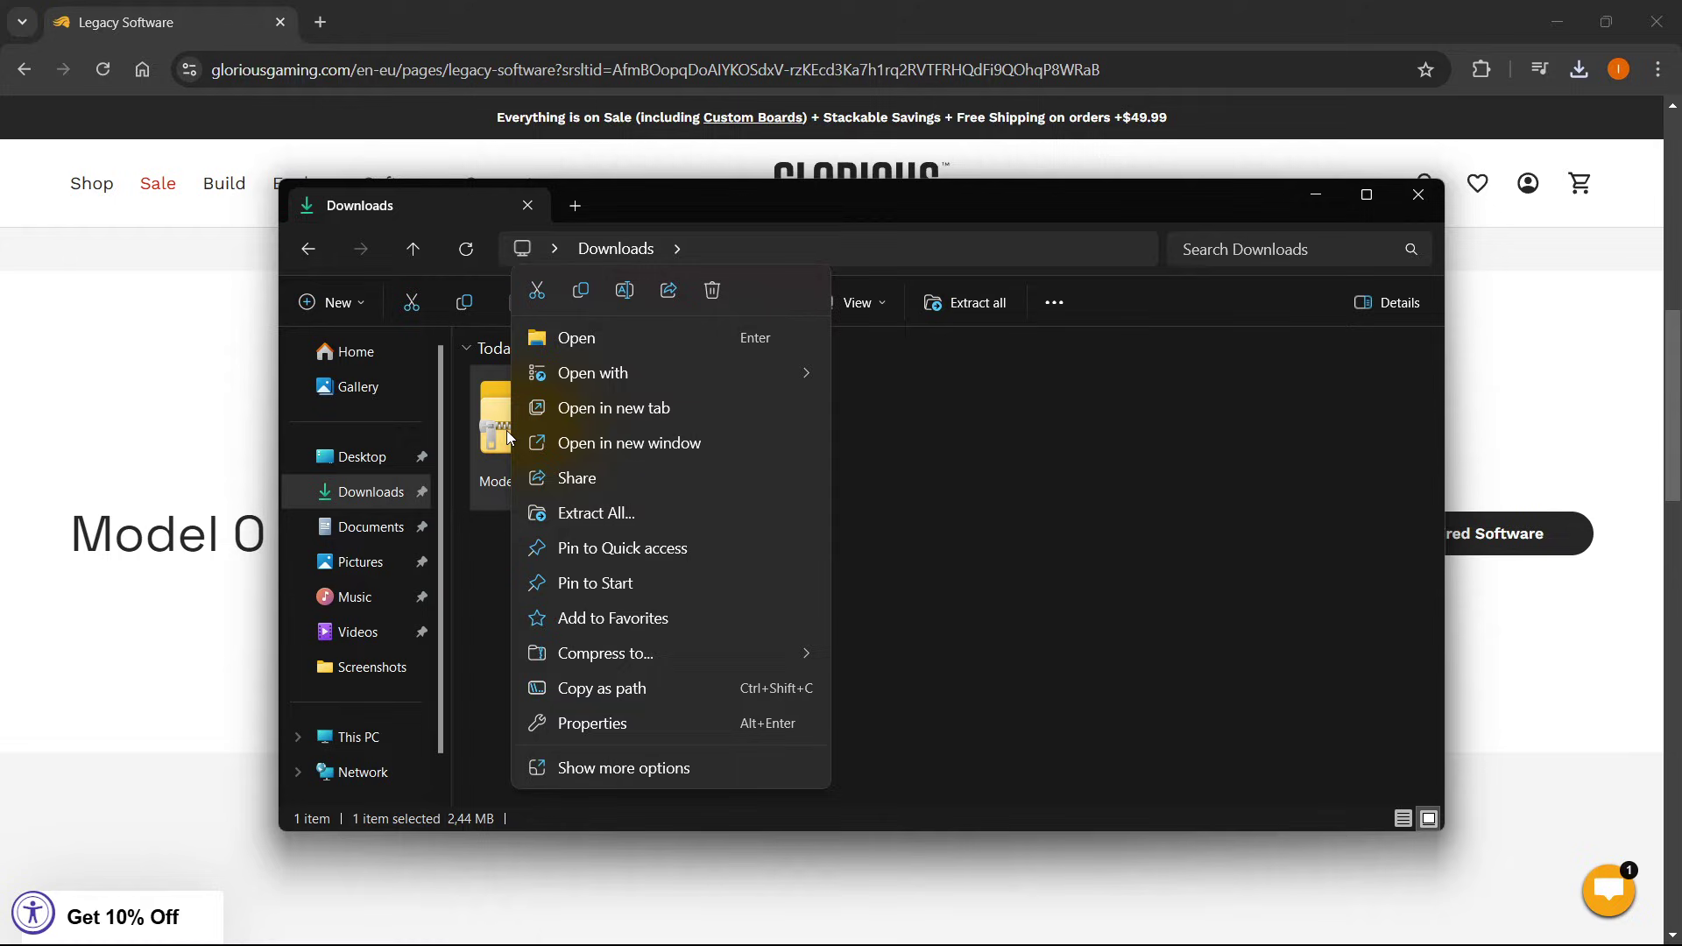
left_click(623, 514)
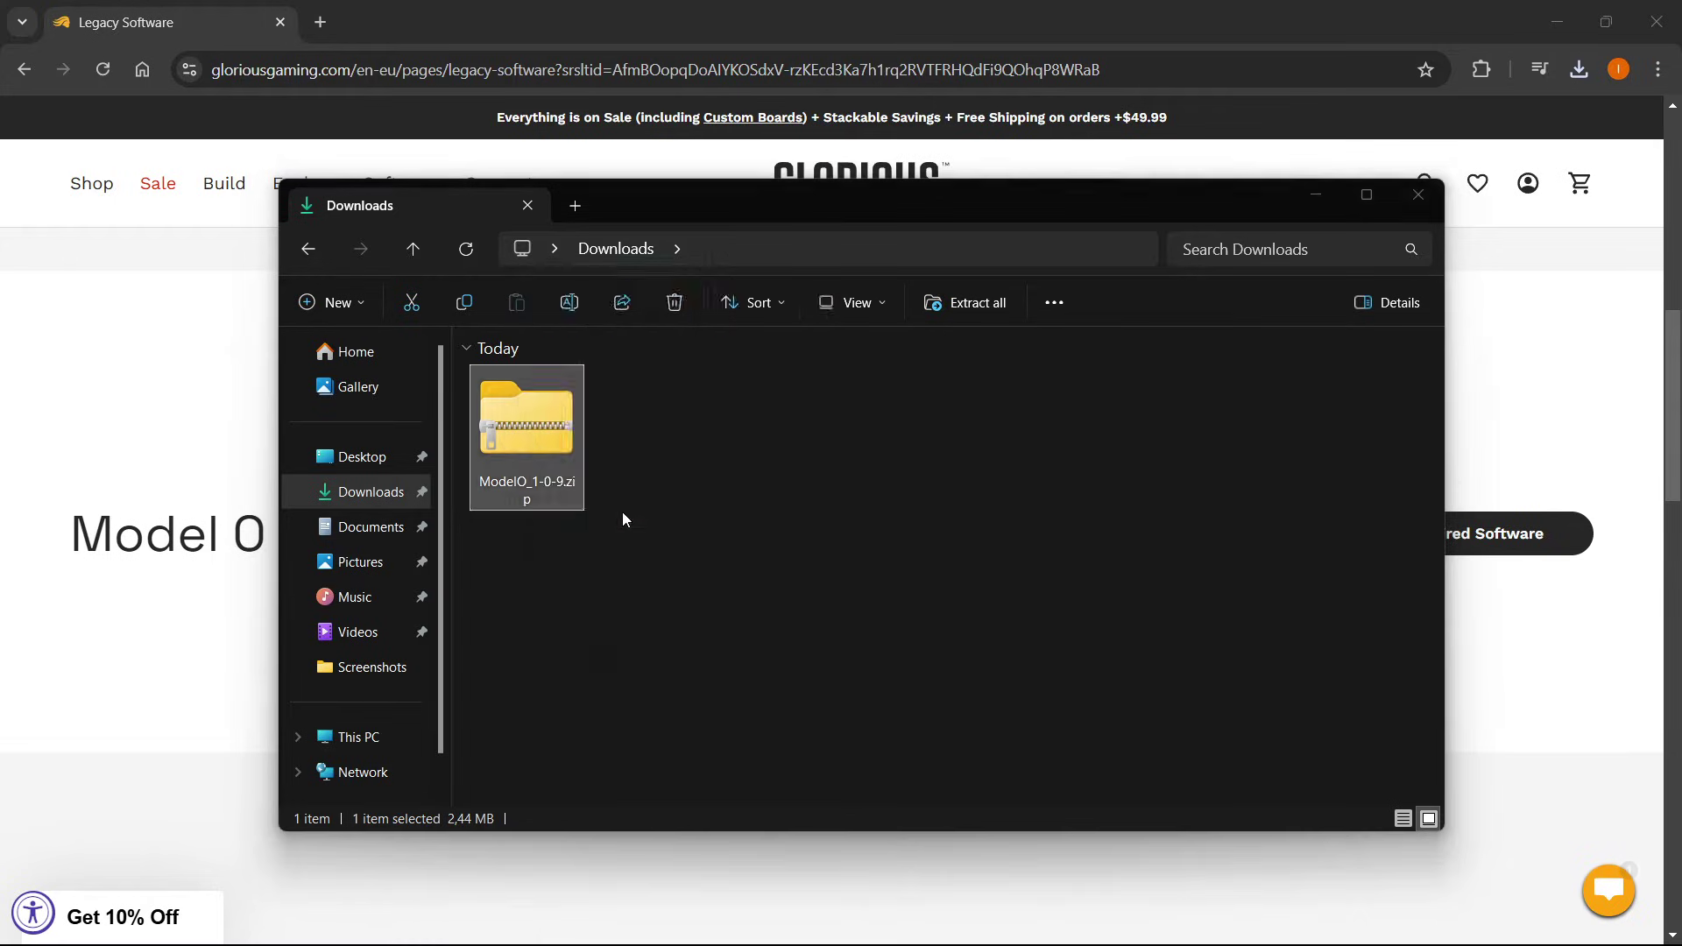
left_click(1018, 706)
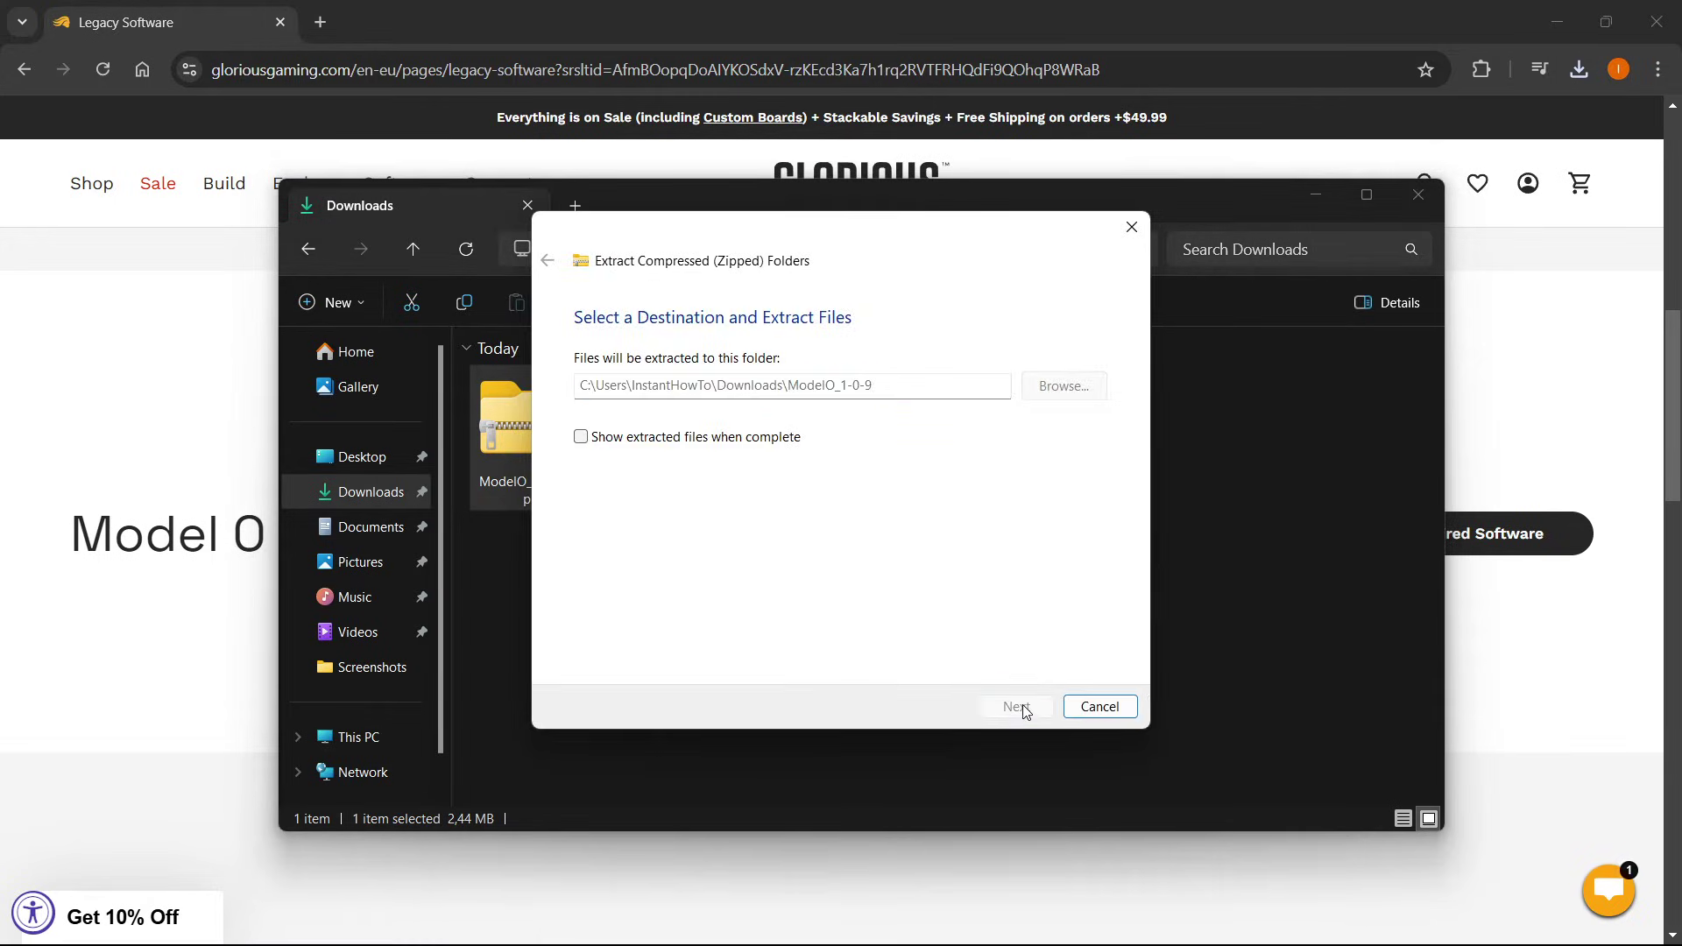
left_click(664, 447)
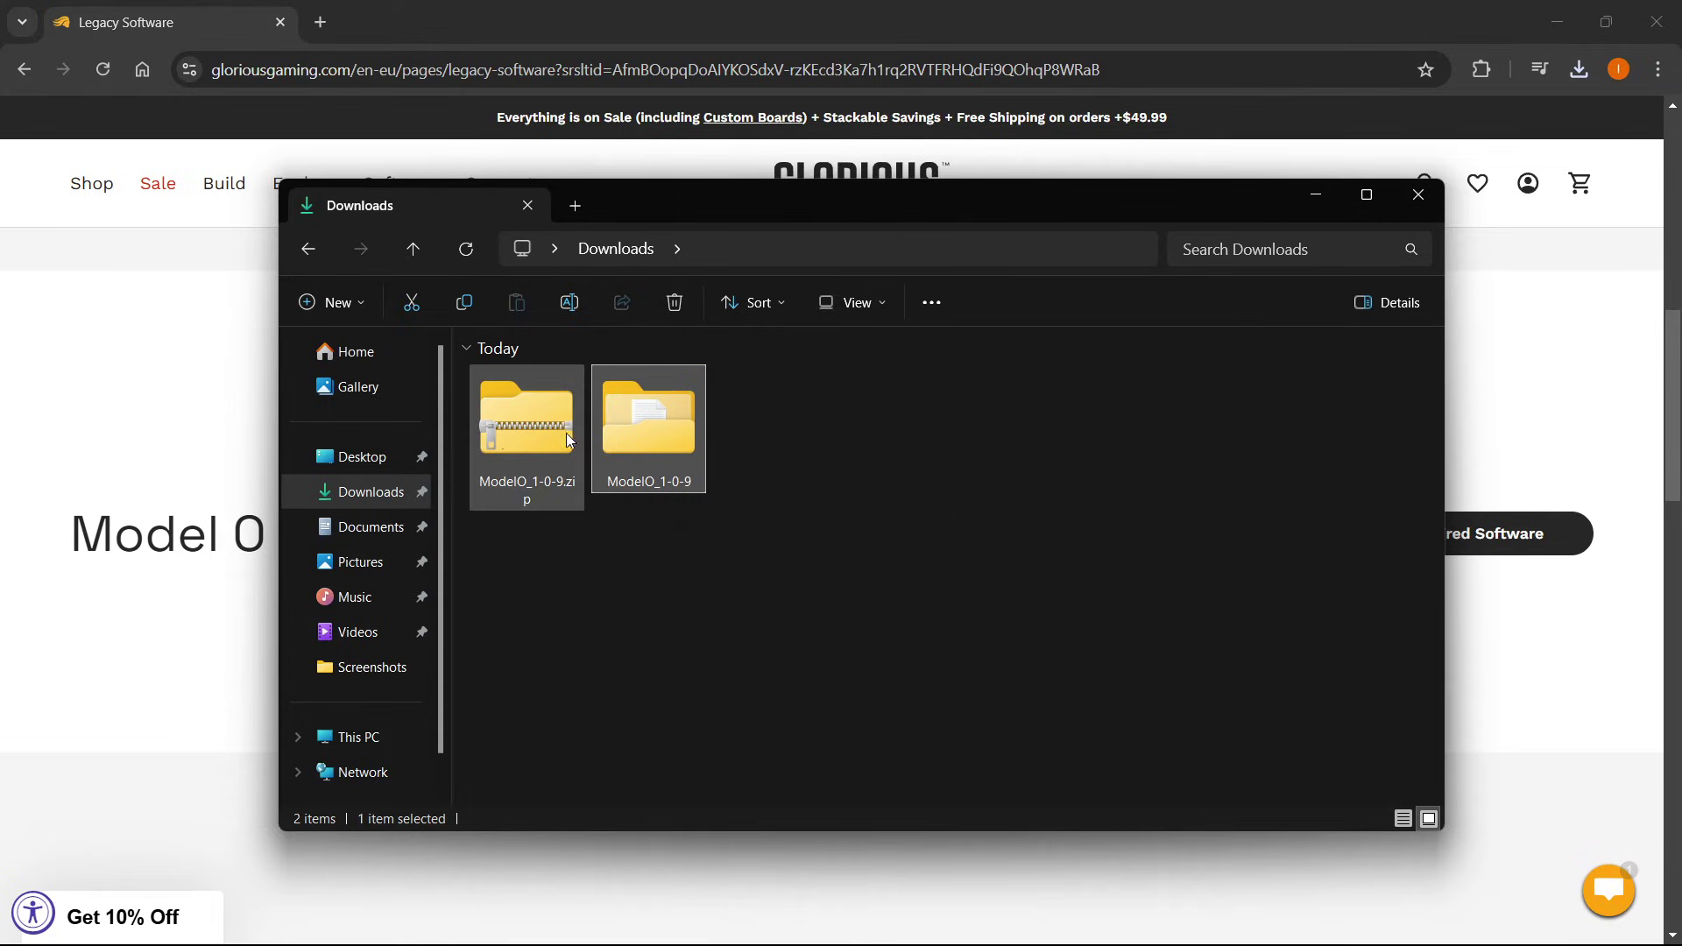
double_click(640, 432)
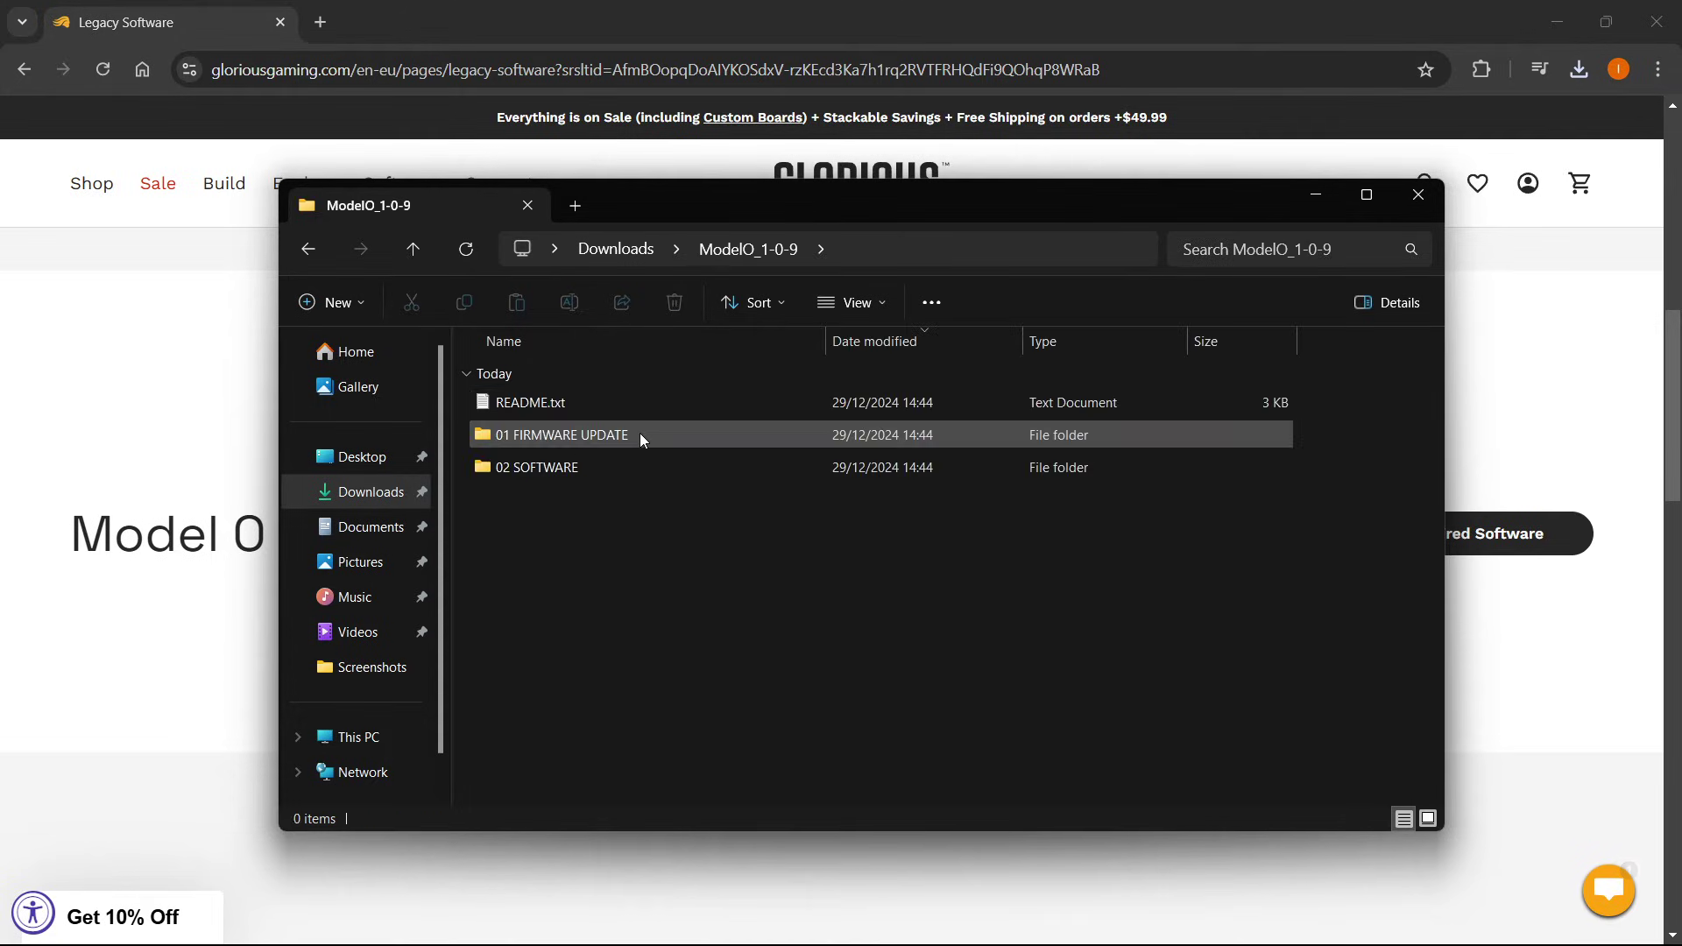
double_click(583, 406)
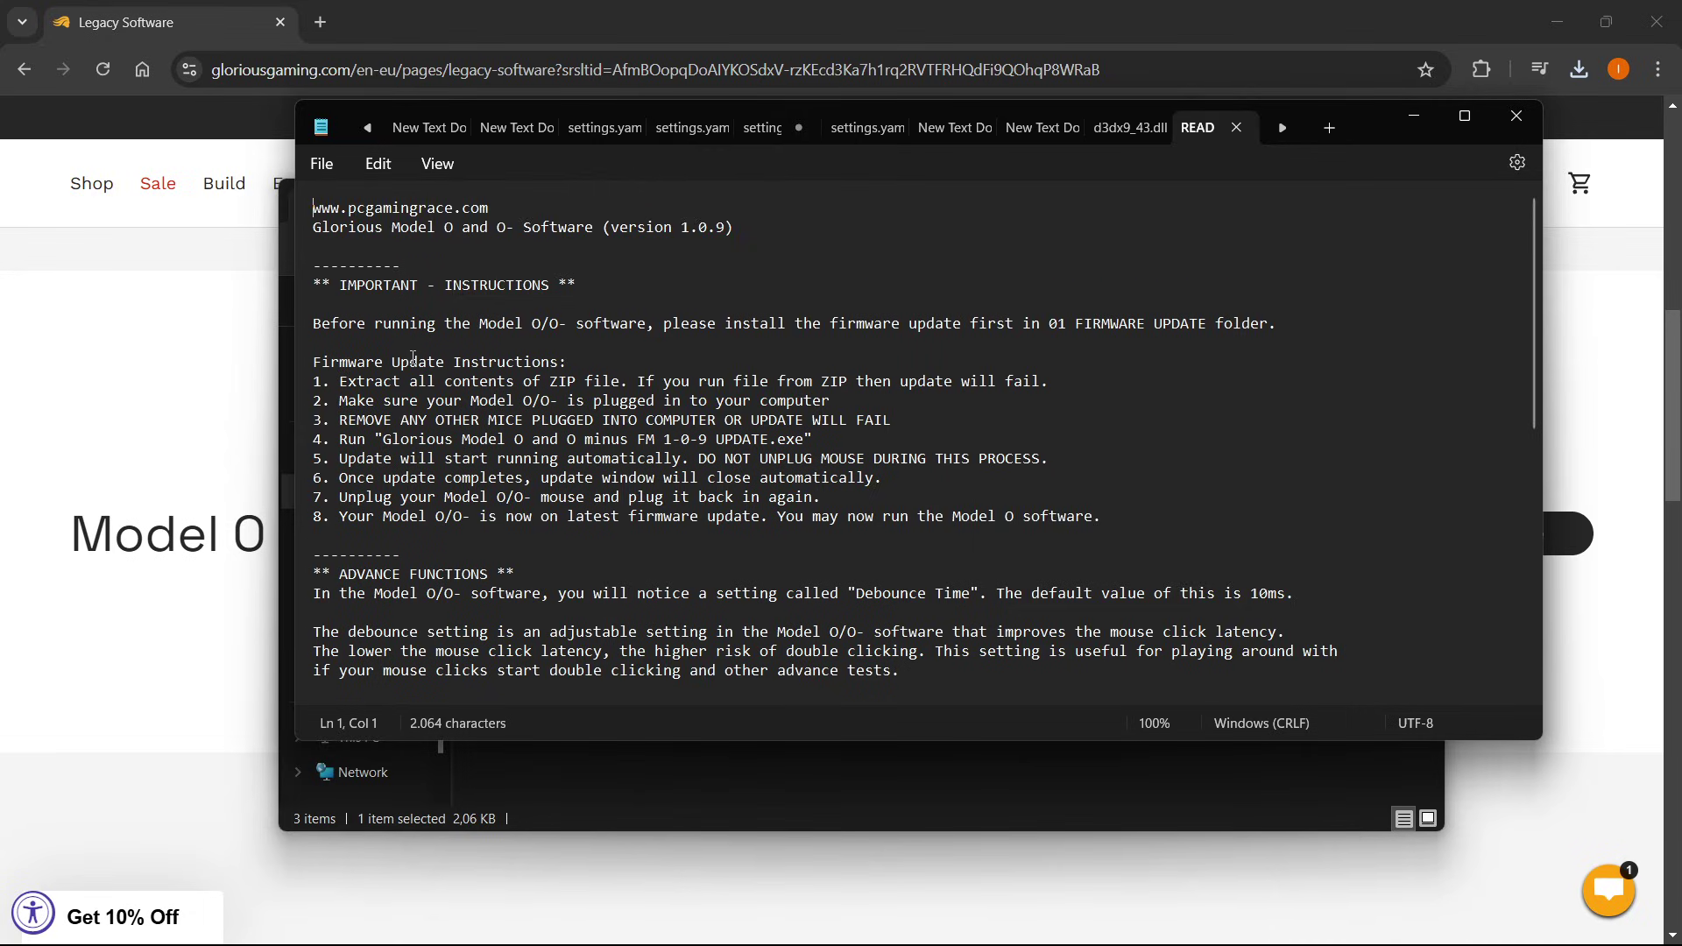
scroll(396, 362, "down", 1)
scroll(448, 358, "up", 1)
scroll(469, 359, "down", 1)
scroll(470, 359, "down", 1)
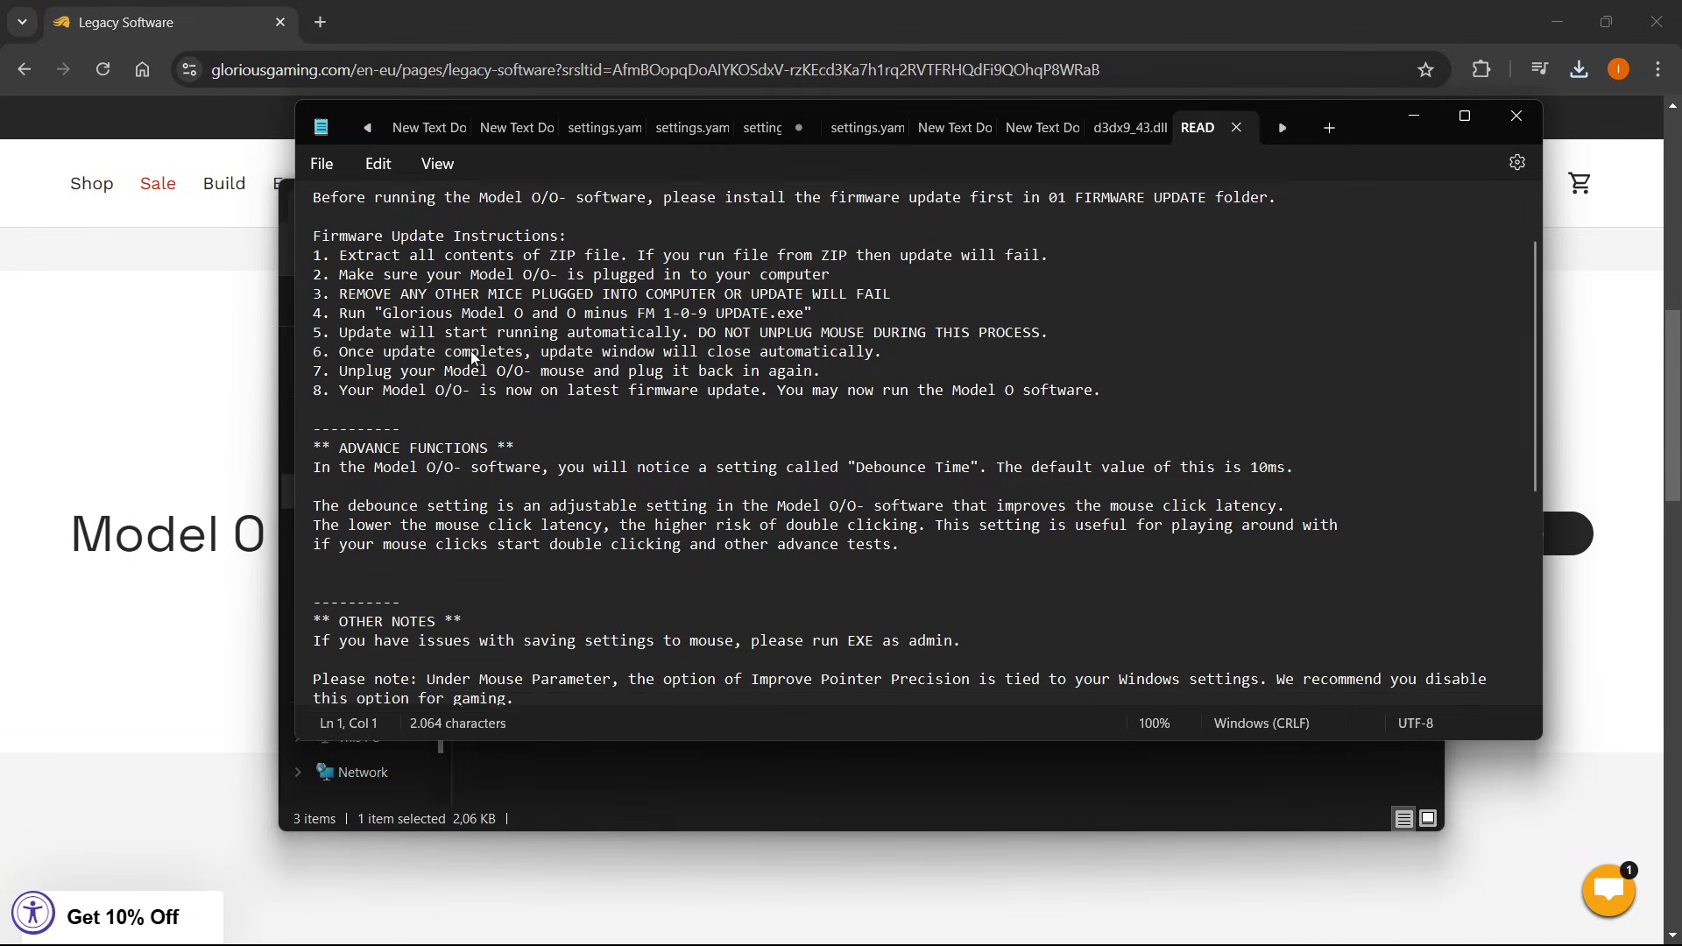
scroll(900, 382, "up", 2)
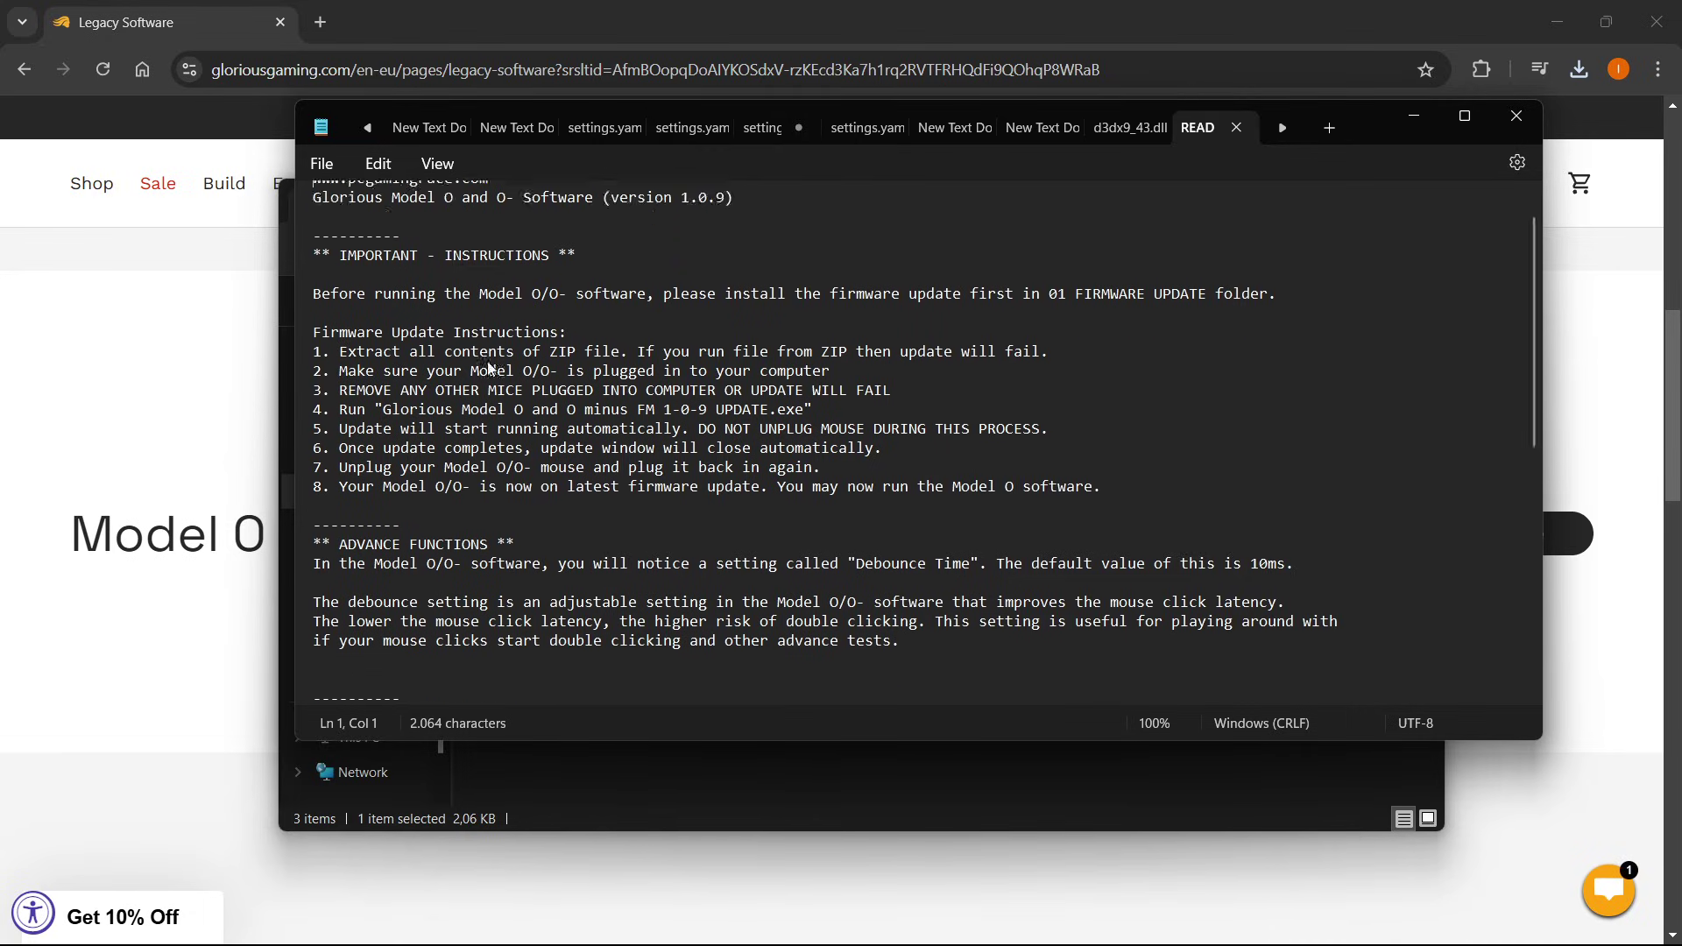
left_click(1514, 118)
left_click(711, 556)
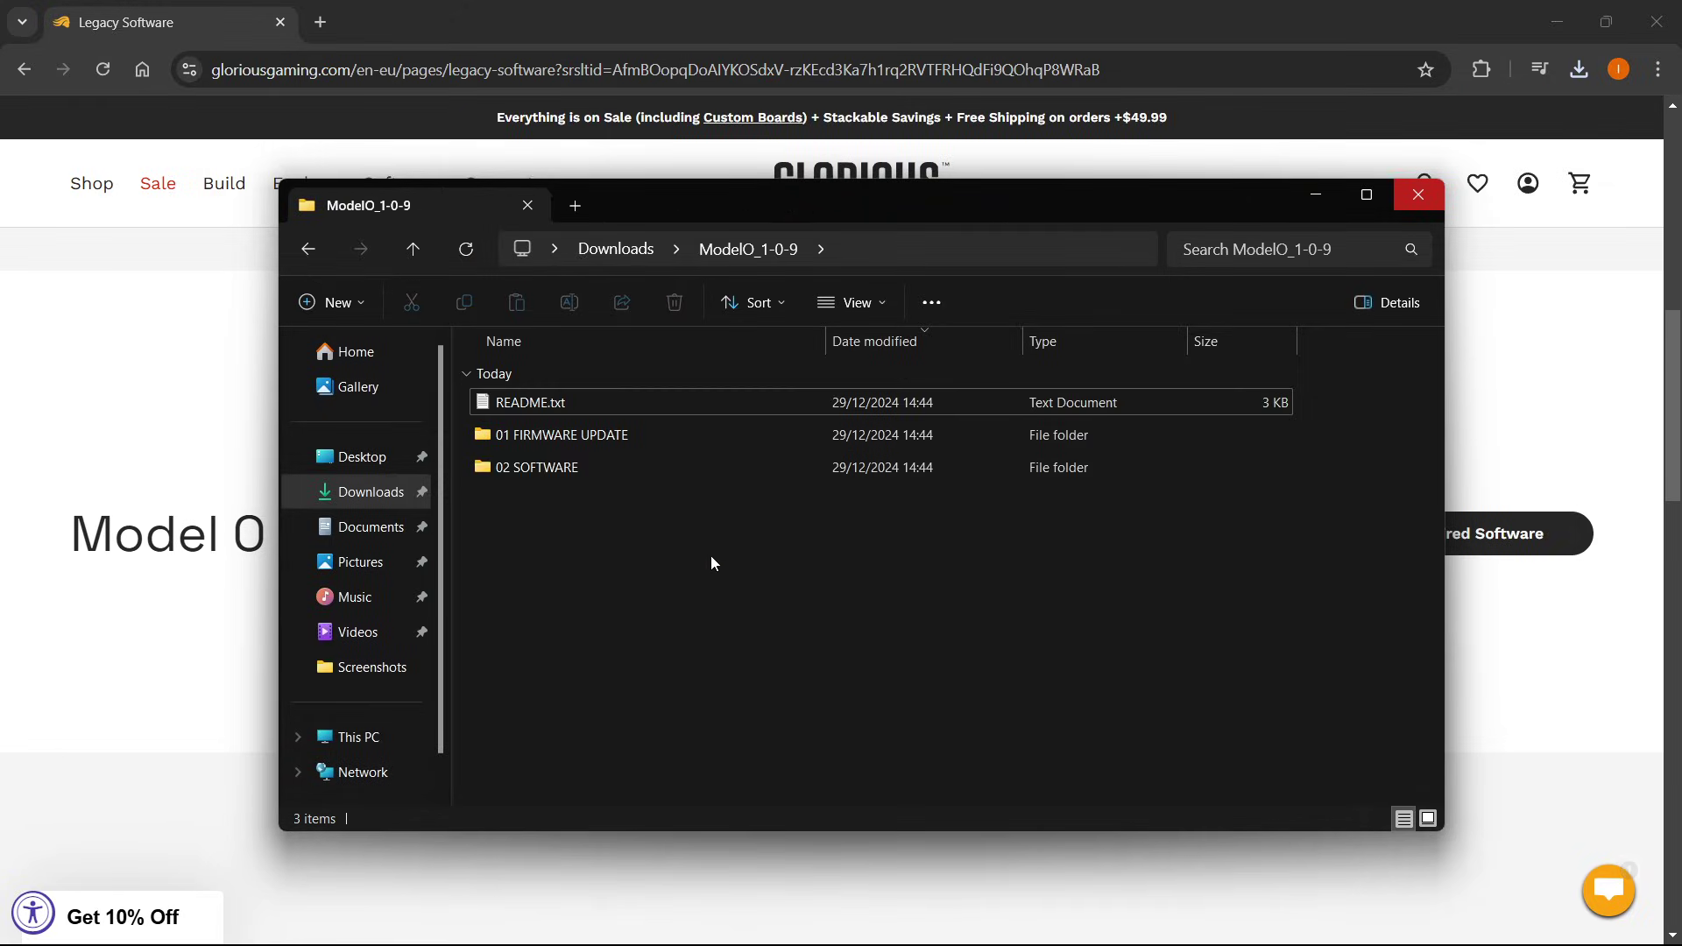
double_click(630, 434)
left_click(701, 409)
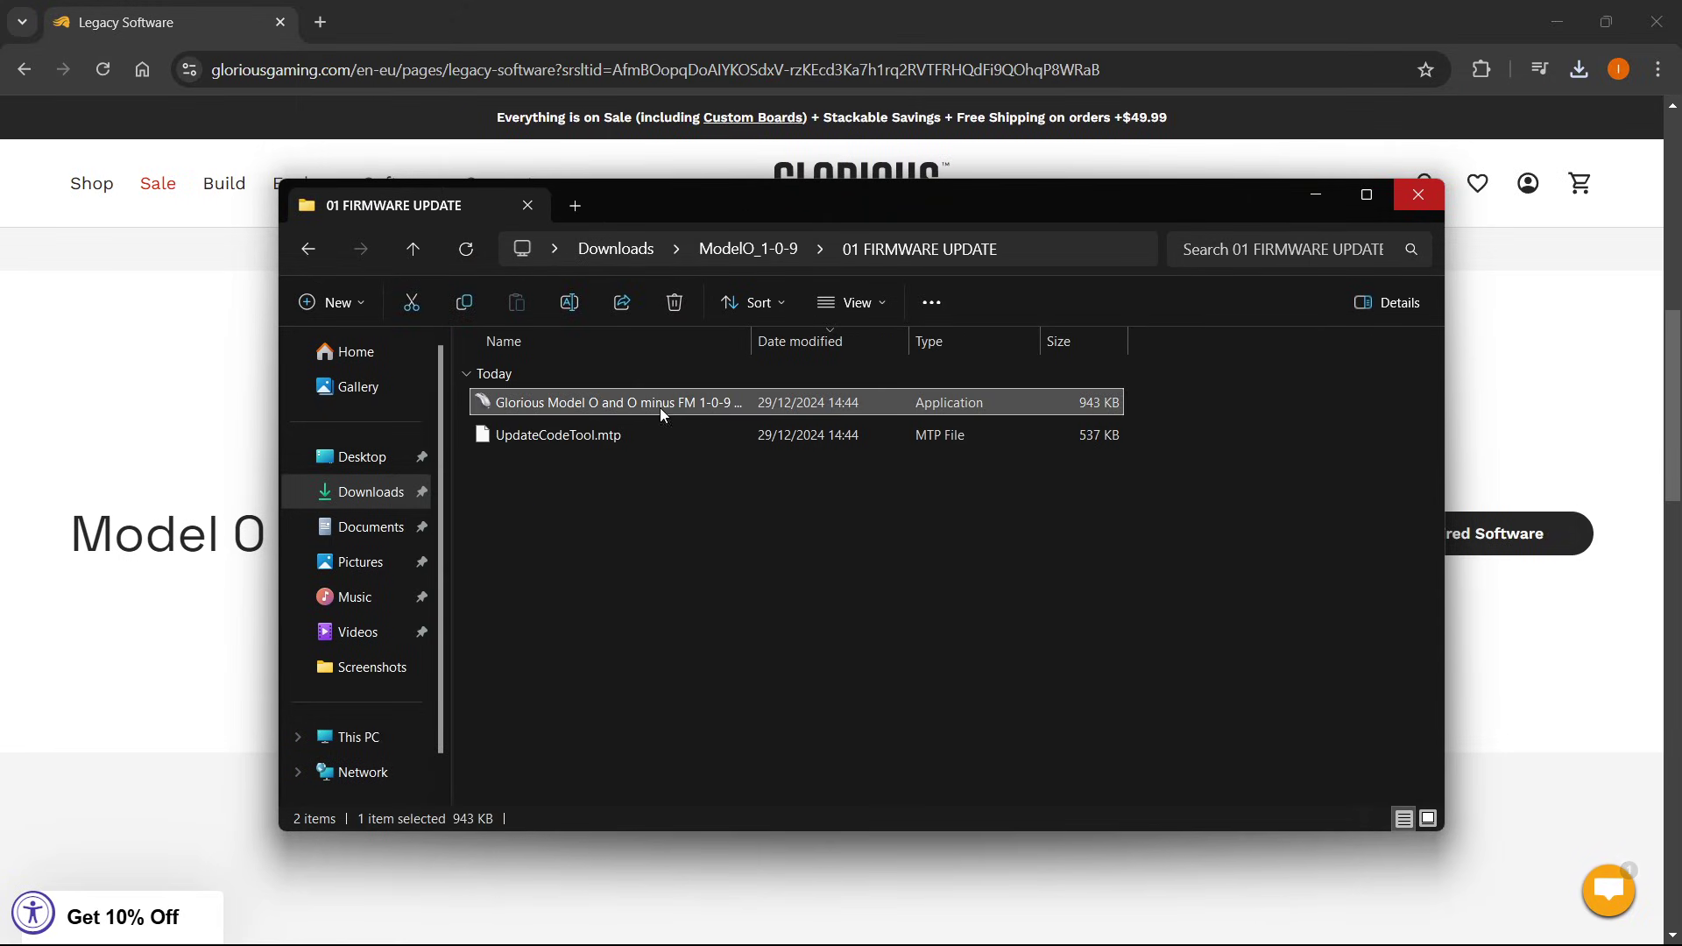
left_click(309, 261)
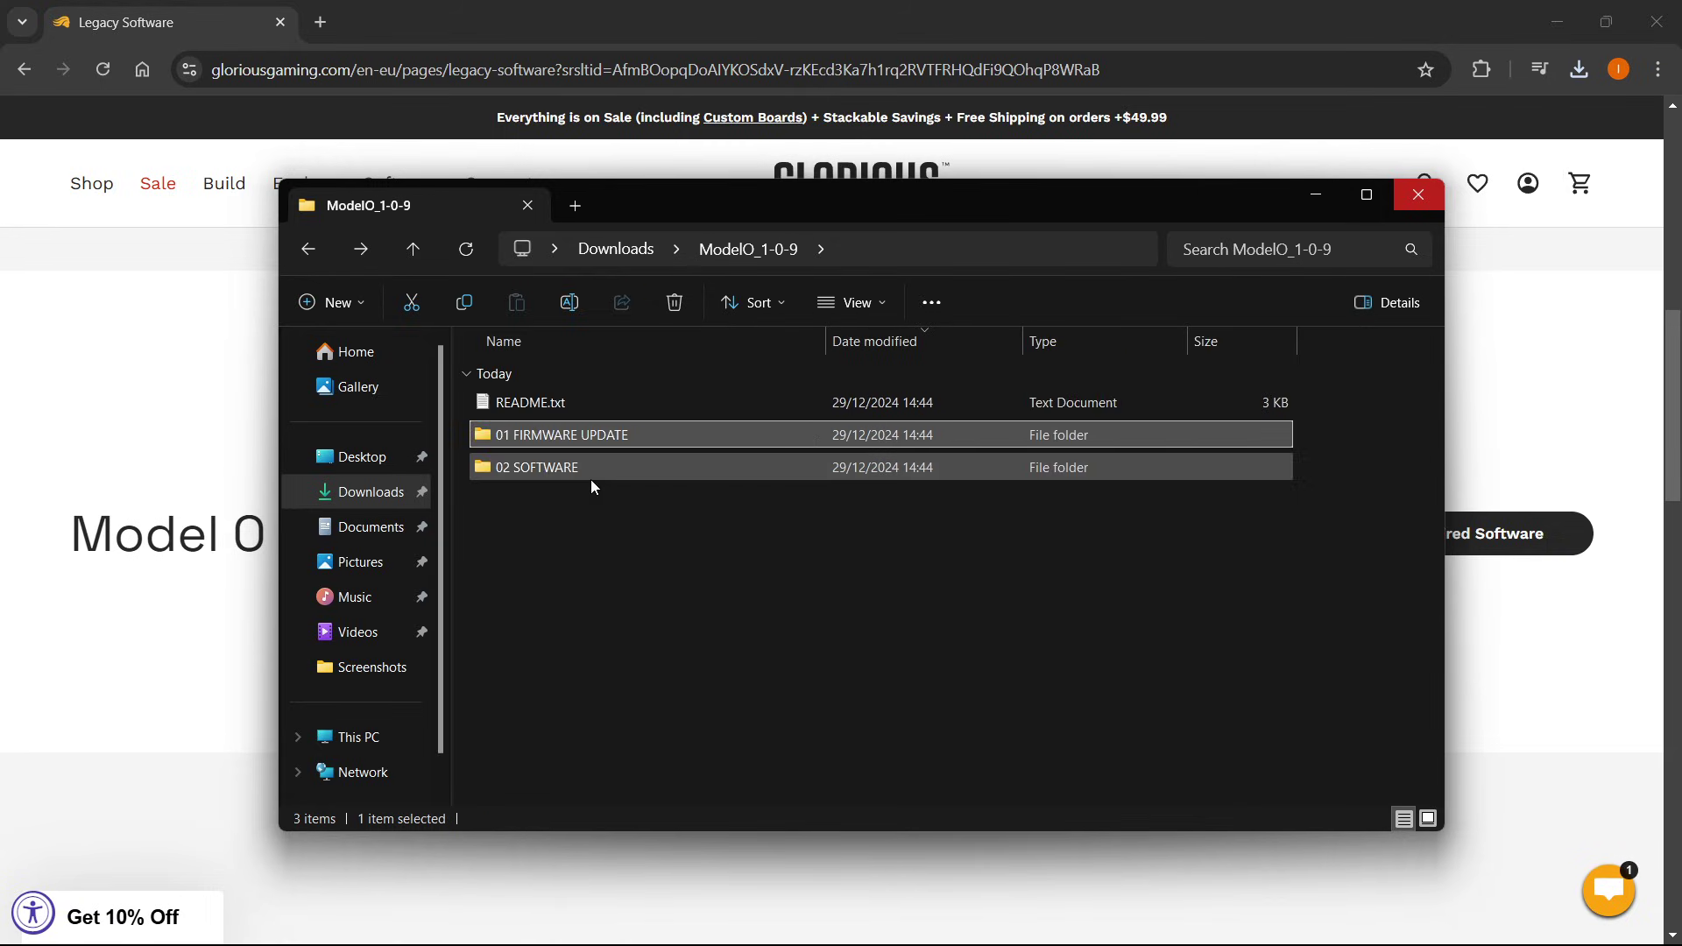
double_click(590, 468)
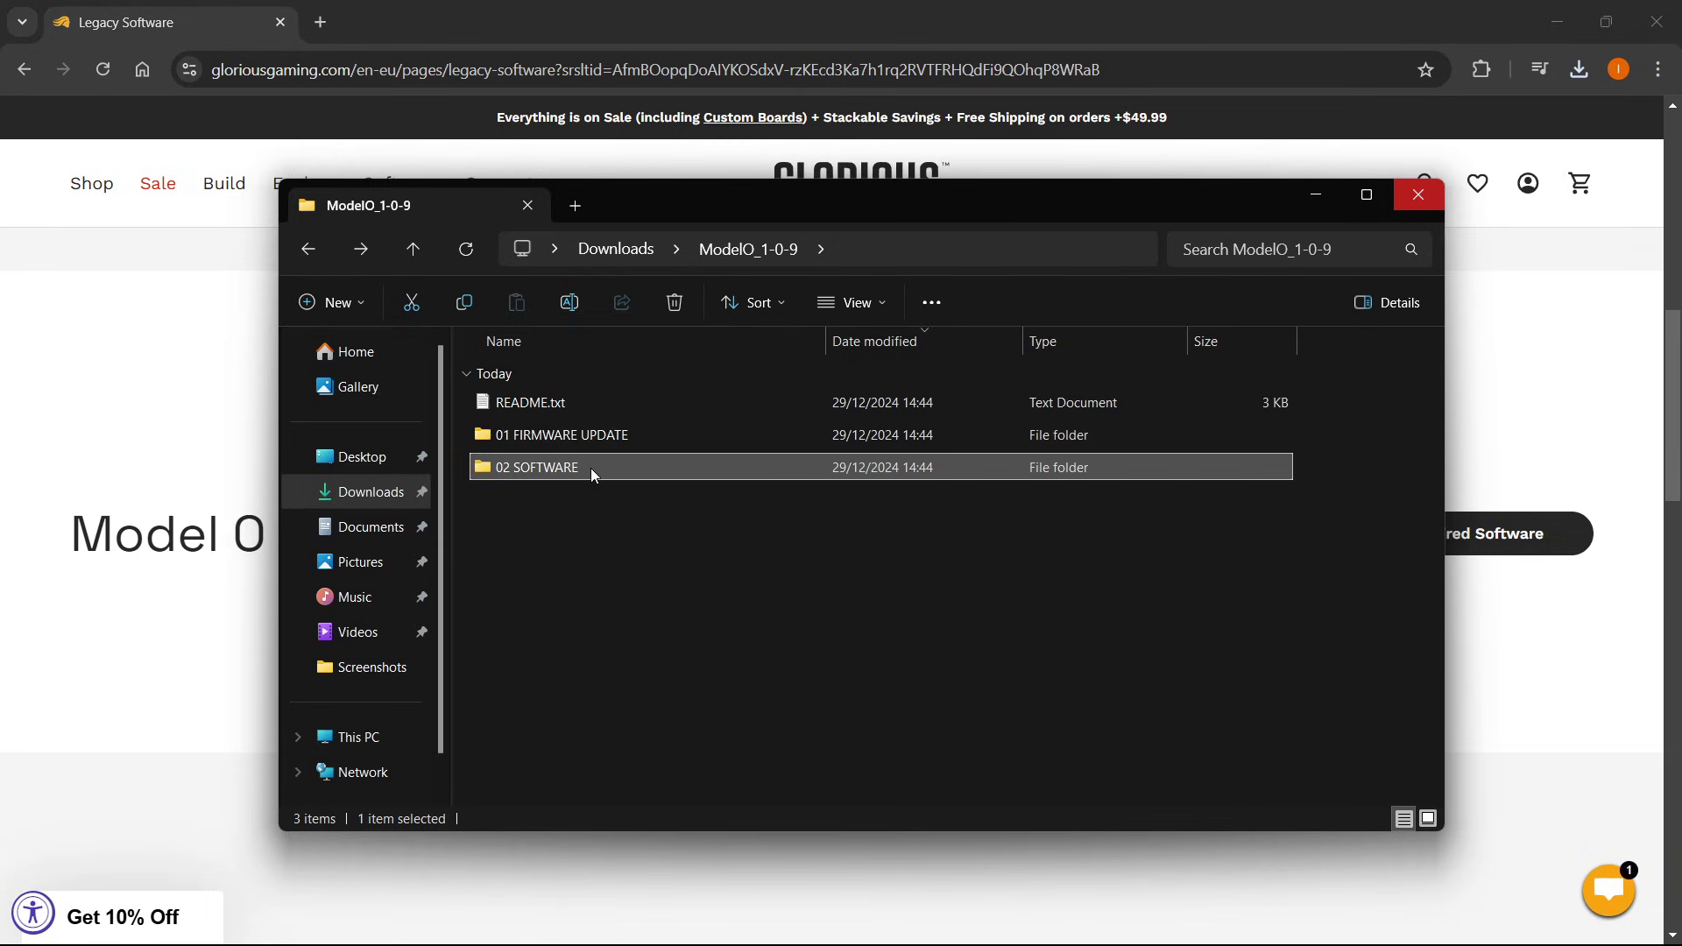
left_click(309, 252)
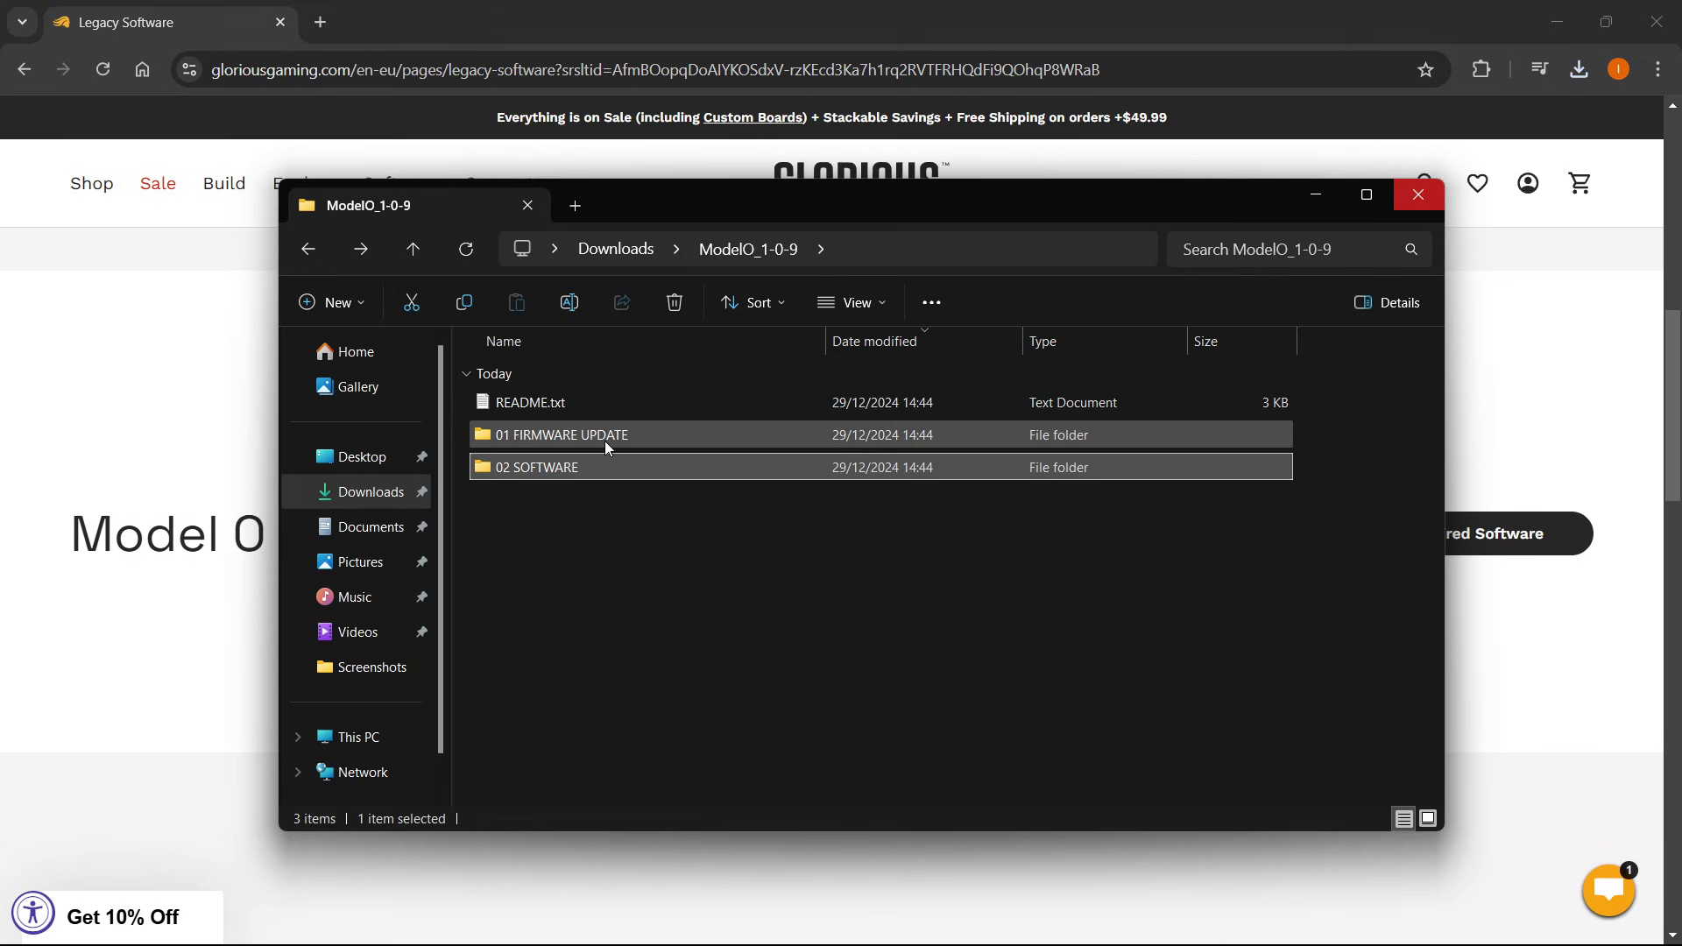
double_click(583, 402)
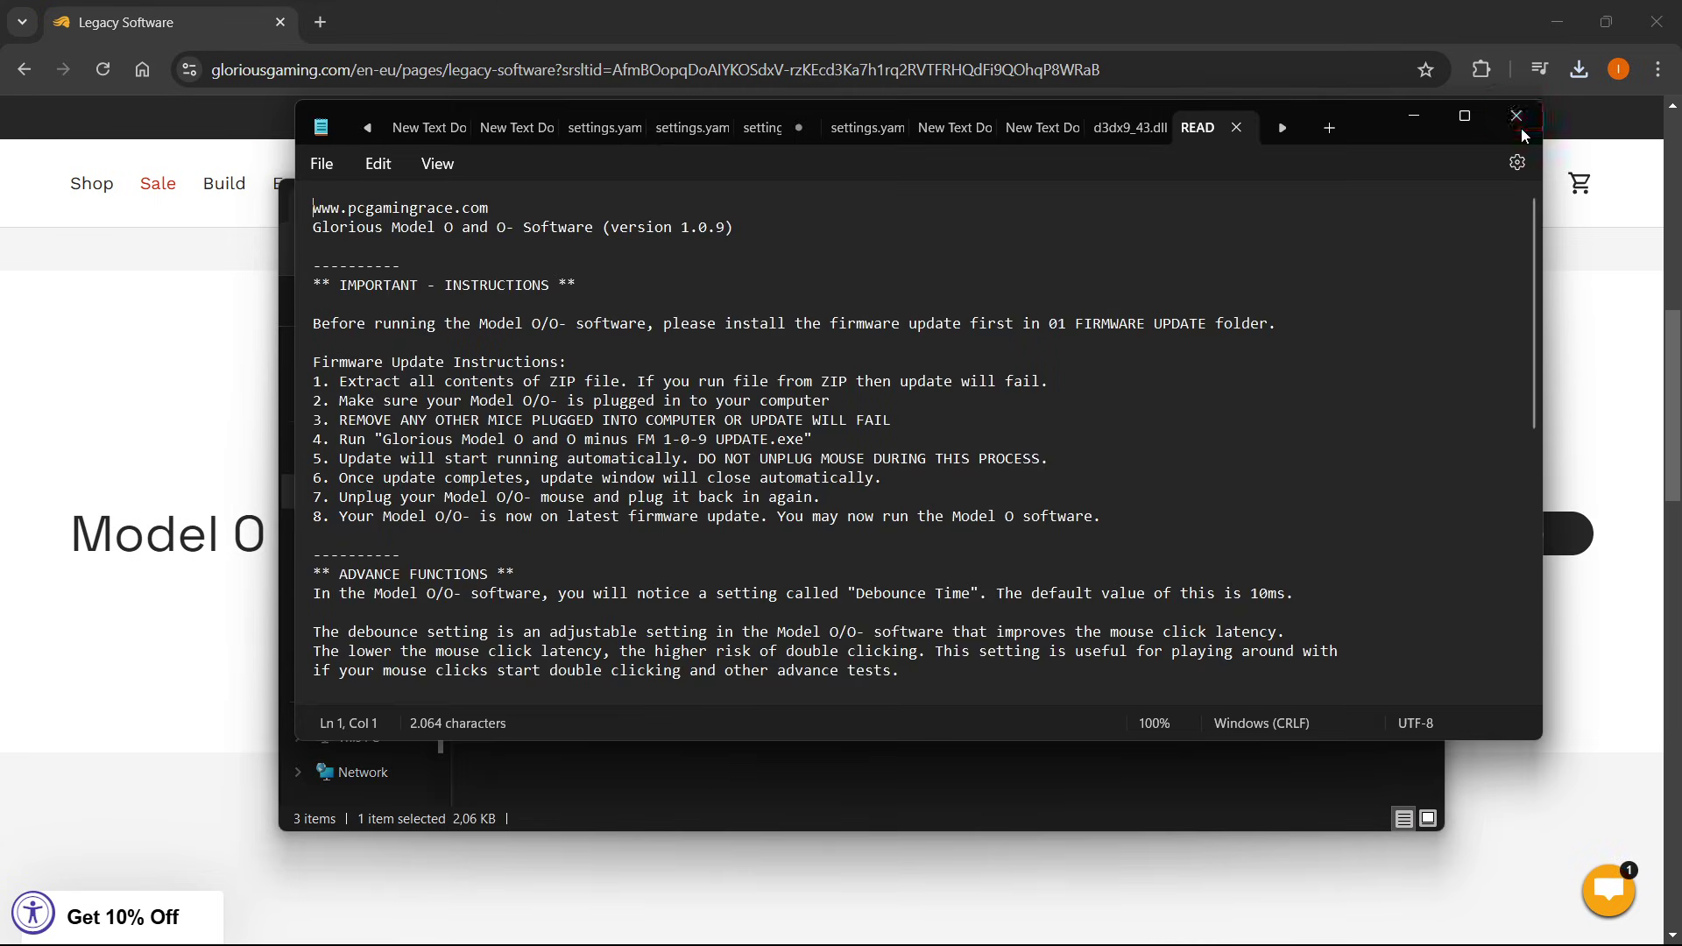
left_click(1520, 121)
left_click(893, 603)
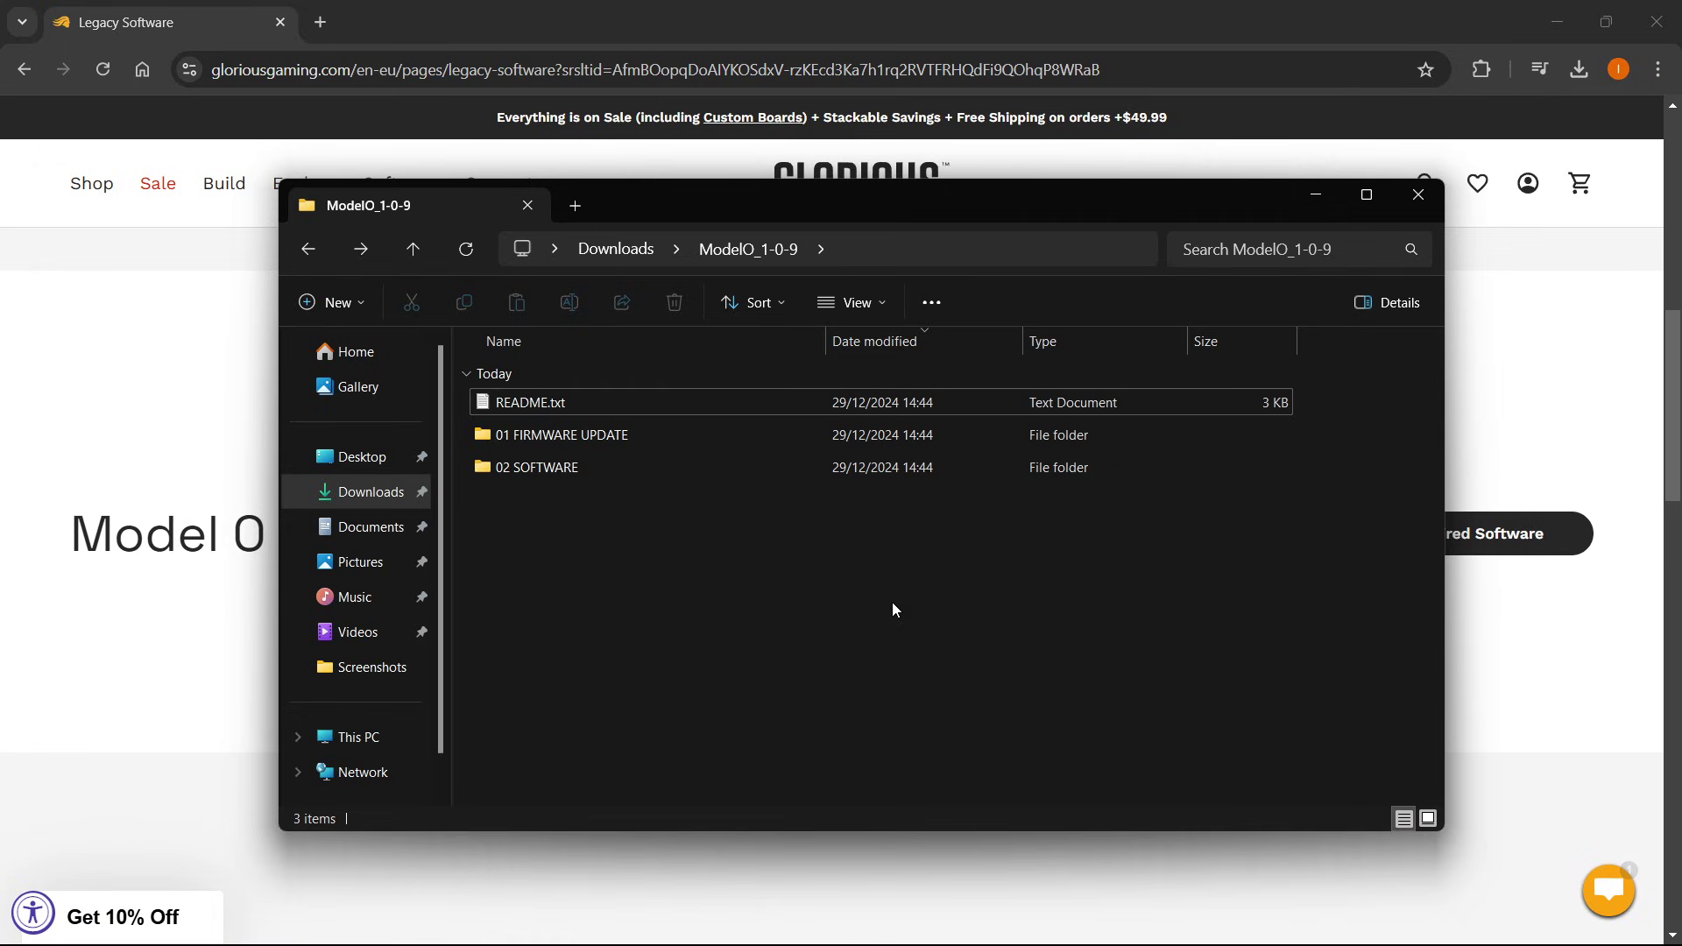